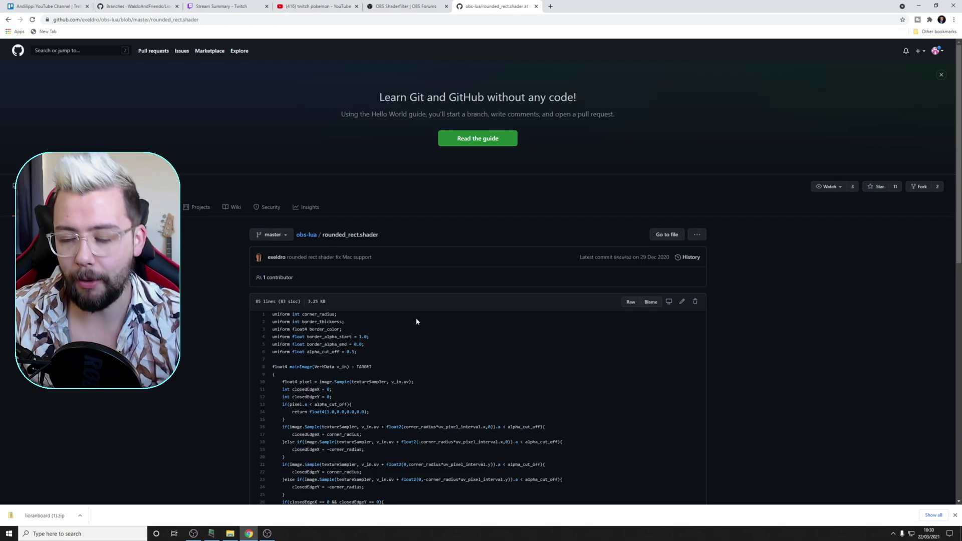
scroll(421, 322, down, 4)
scroll(417, 326, up, 4)
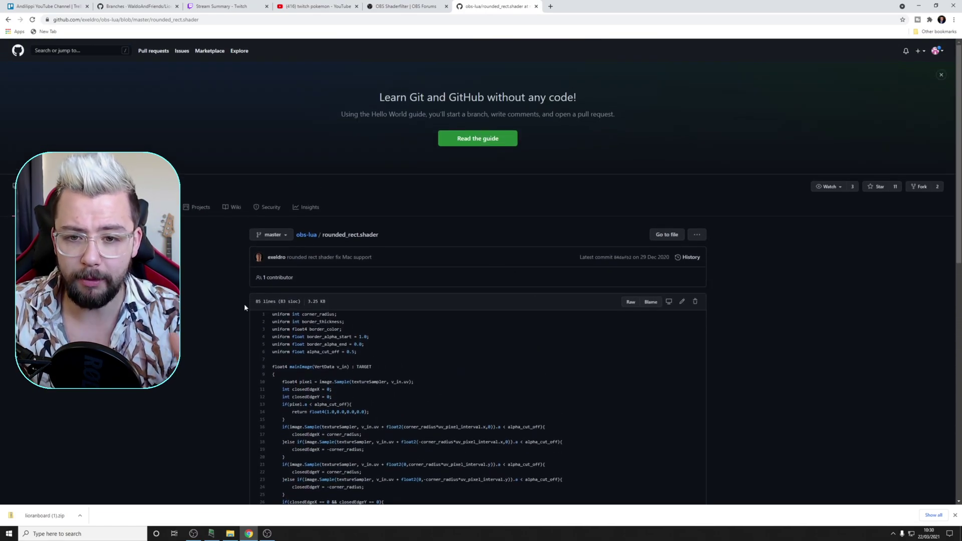
scroll(292, 279, down, 9)
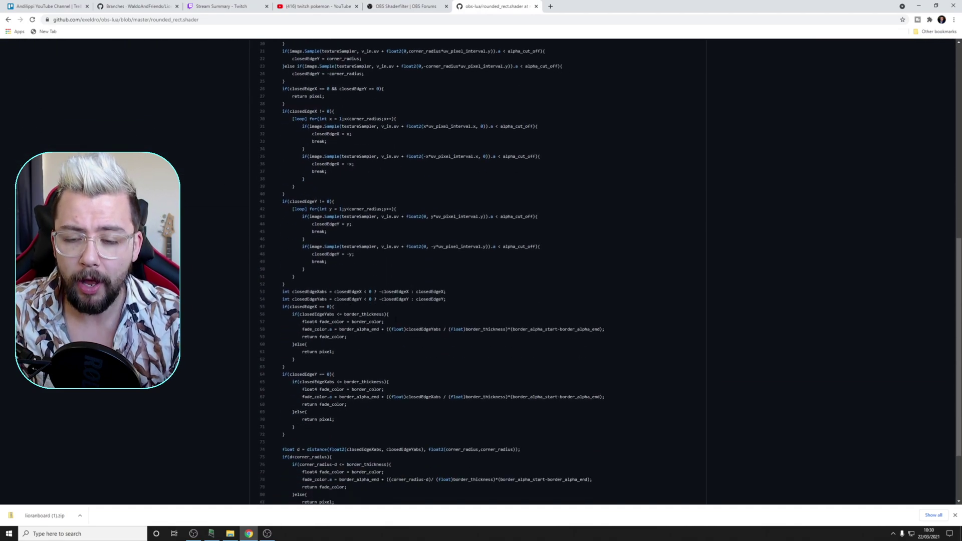
scroll(455, 57, up, 6)
click(394, 6)
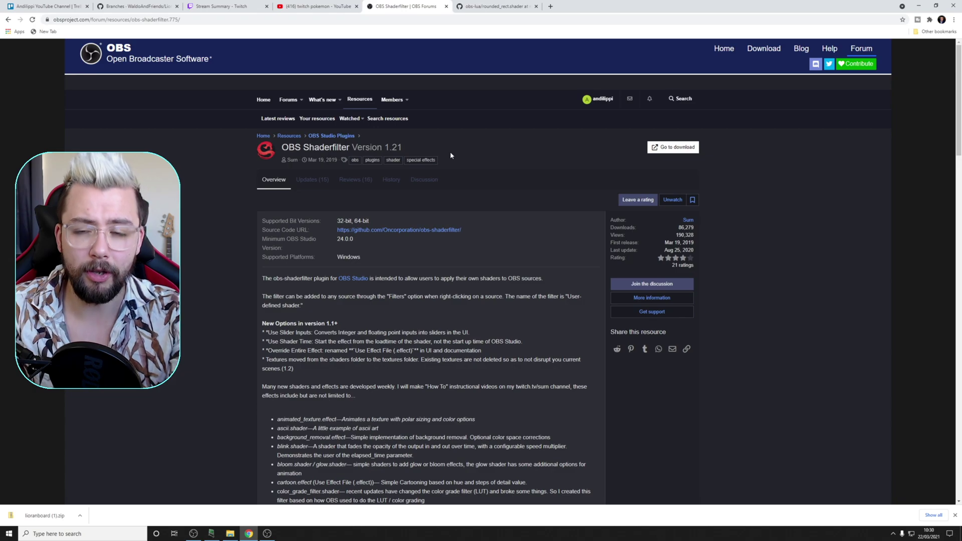
click(505, 6)
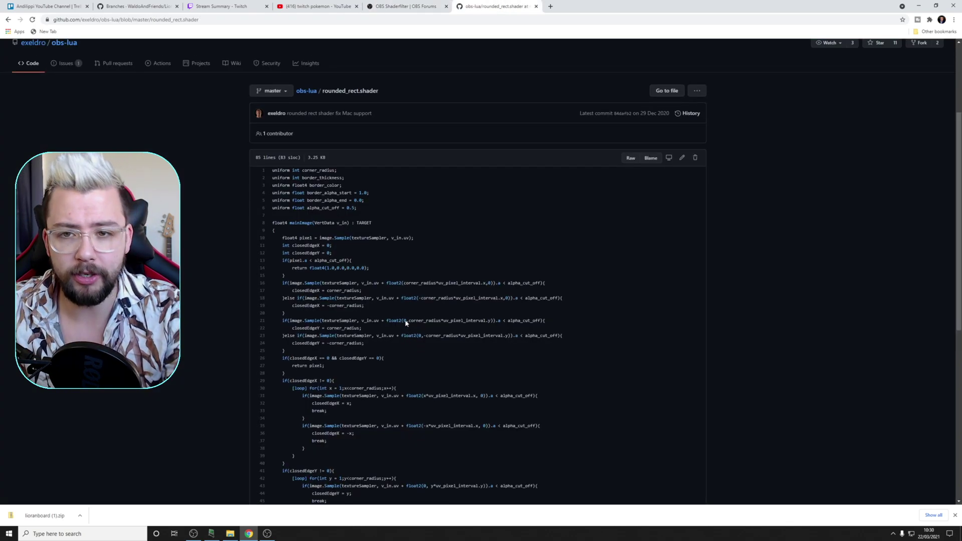
scroll(405, 320, up, 3)
scroll(390, 337, down, 1)
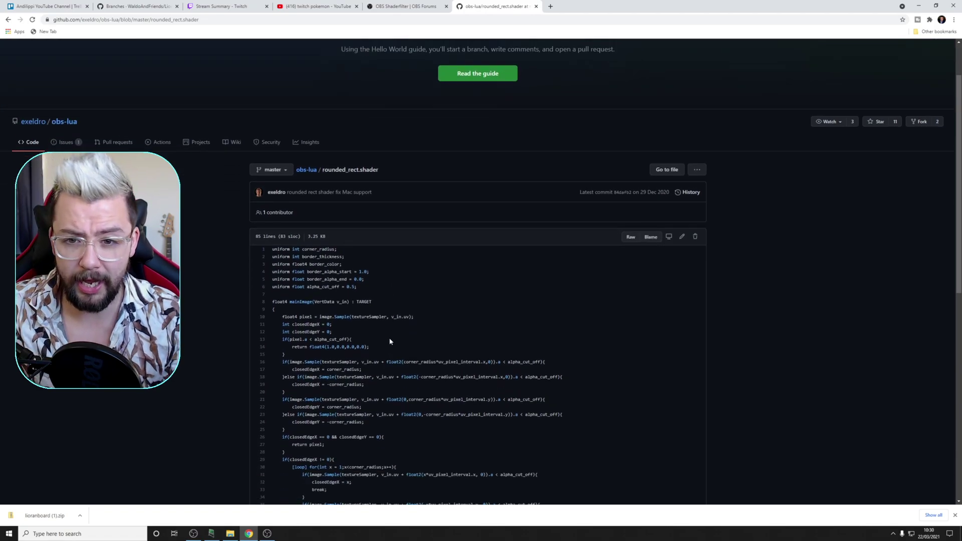
scroll(377, 344, up, 2)
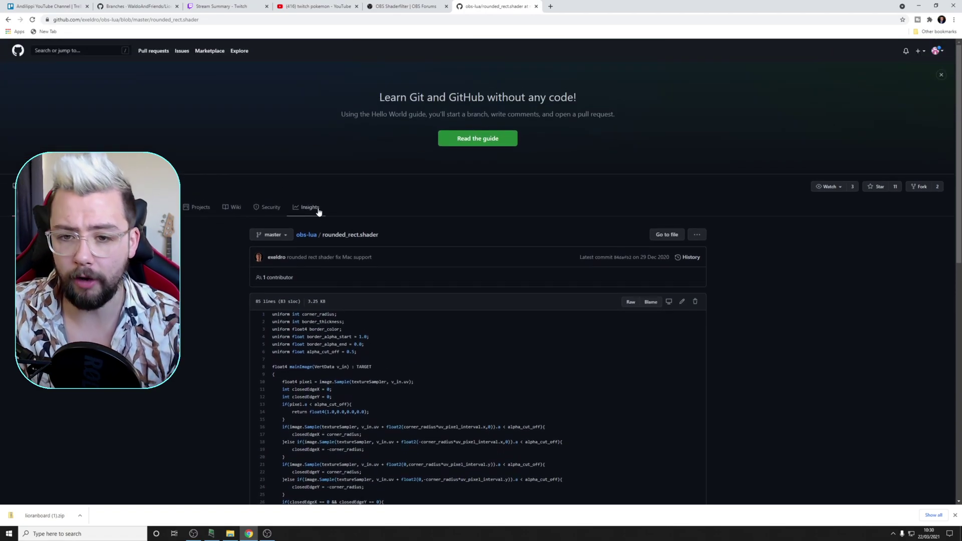
click(306, 235)
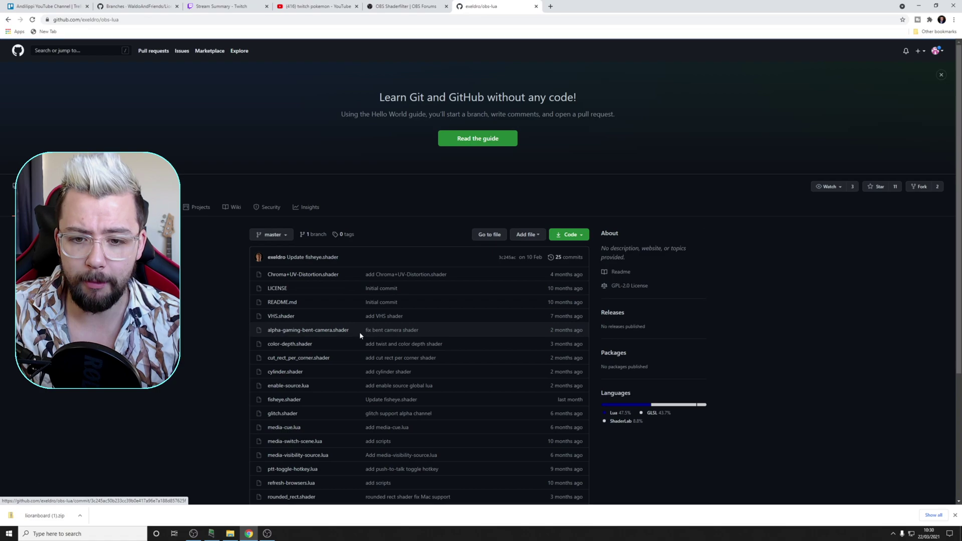
scroll(314, 401, down, 2)
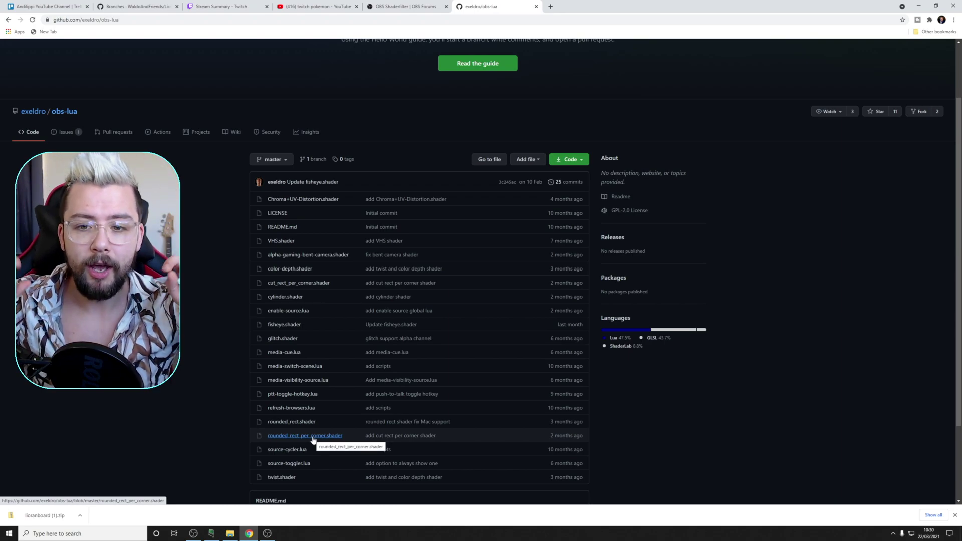
click(296, 422)
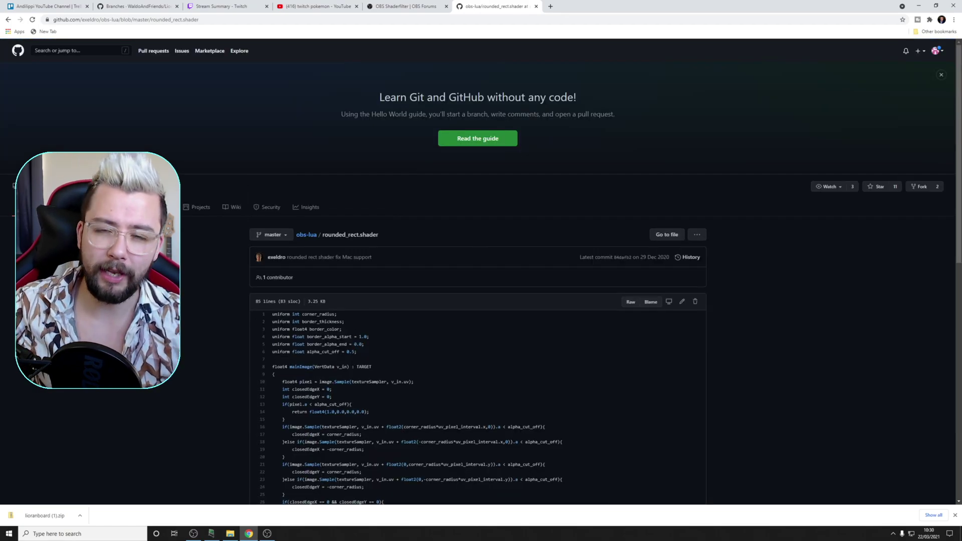
Add a user-defined shader filter named 'rounded' to the webcam, loading rounded_stroke.shader.
click(264, 536)
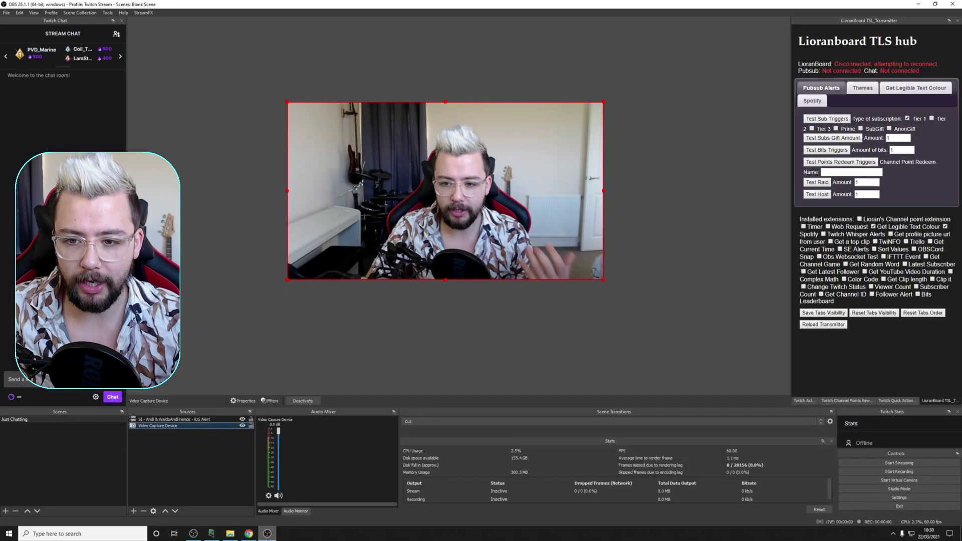
right_click(168, 427)
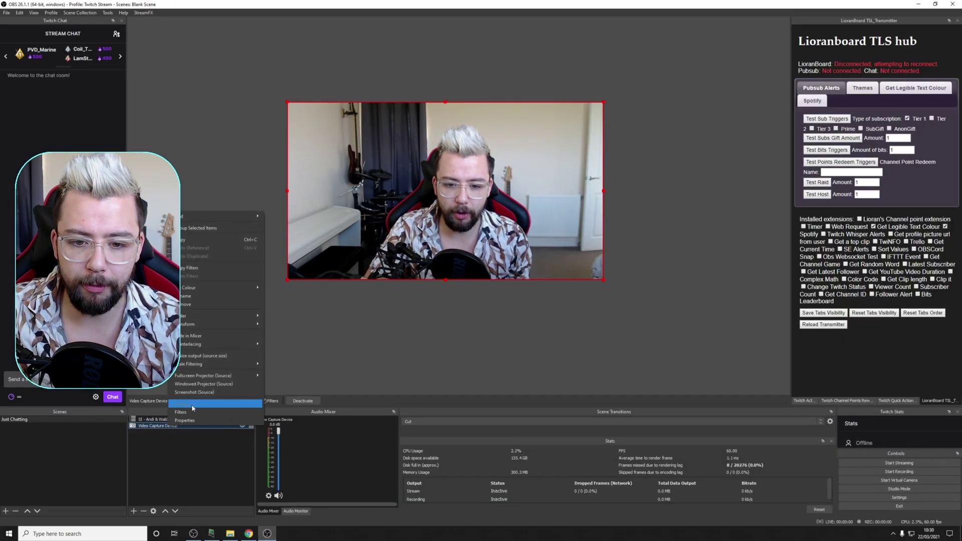
click(181, 412)
click(328, 395)
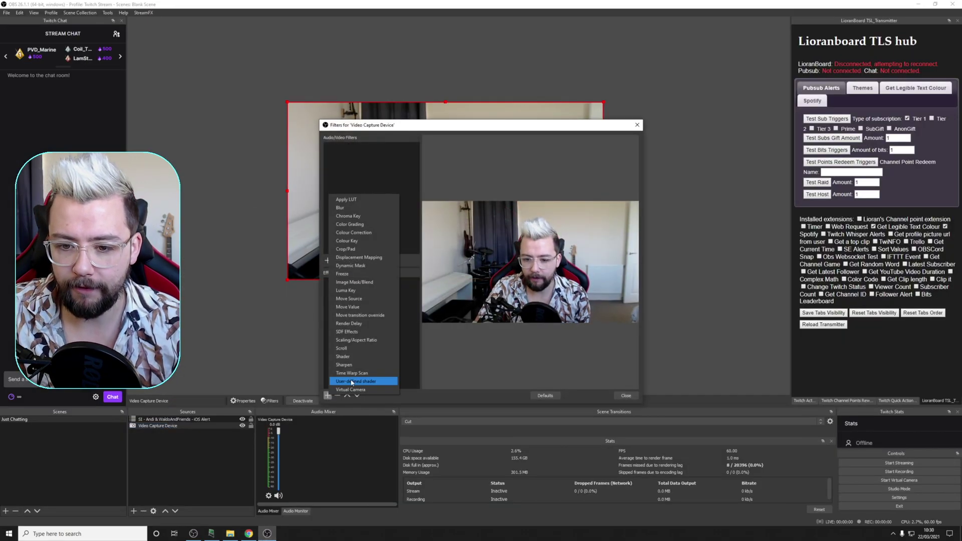
click(361, 380)
text(rounded)
key(Return)
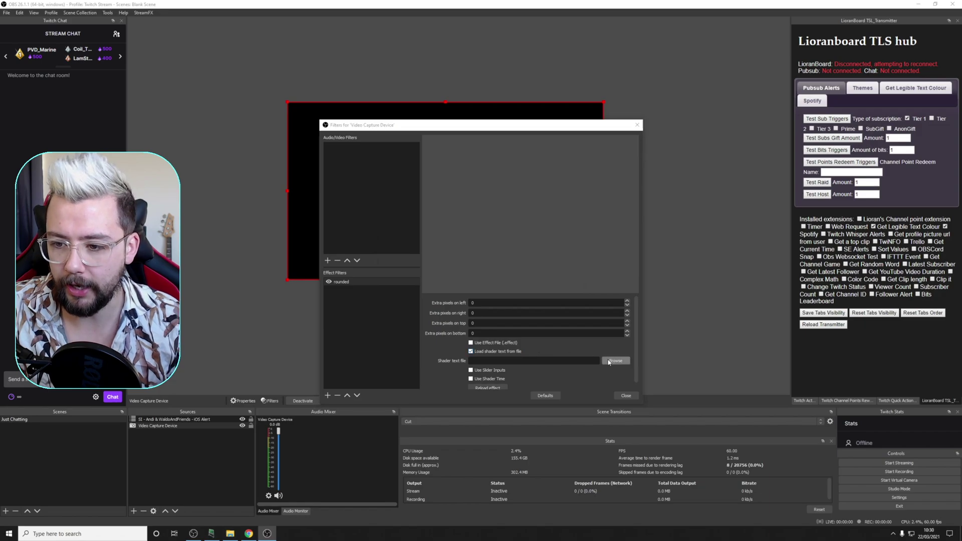
click(609, 361)
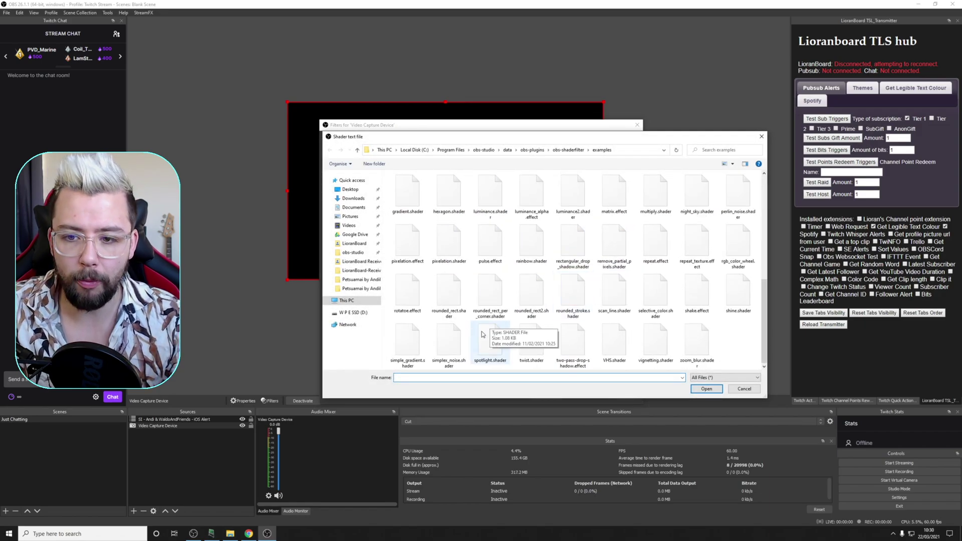
double_click(575, 307)
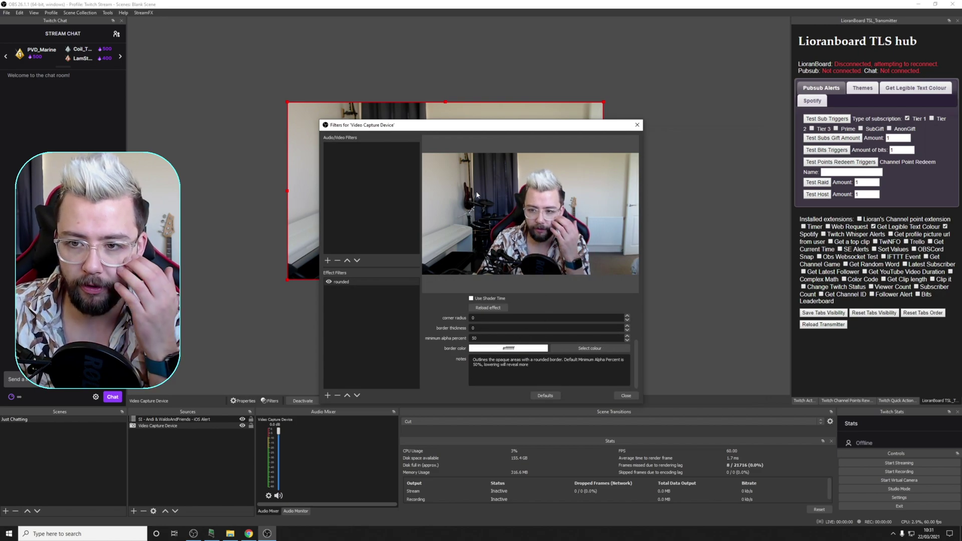
Move the webcam picture lower and further right in the canvas.
drag(602, 101, 555, 129)
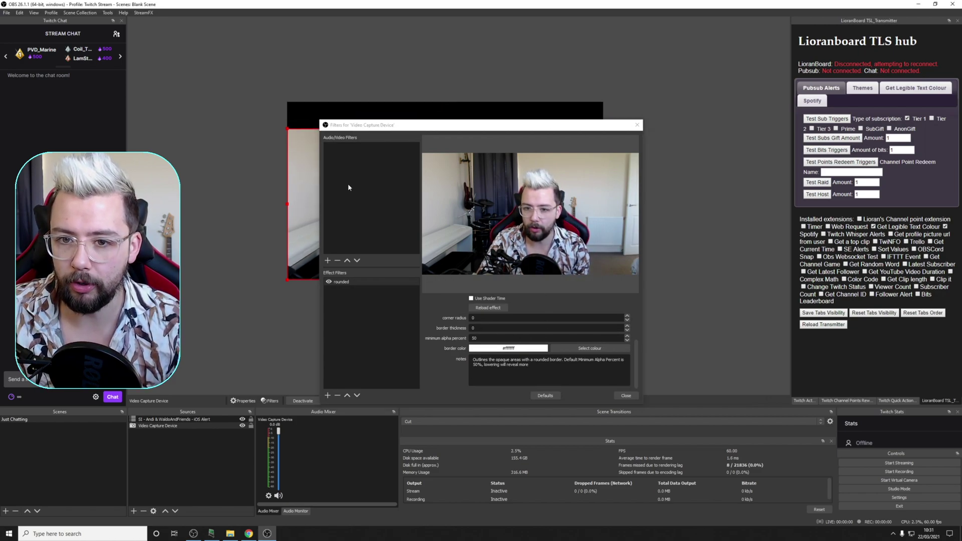
drag(307, 177, 325, 164)
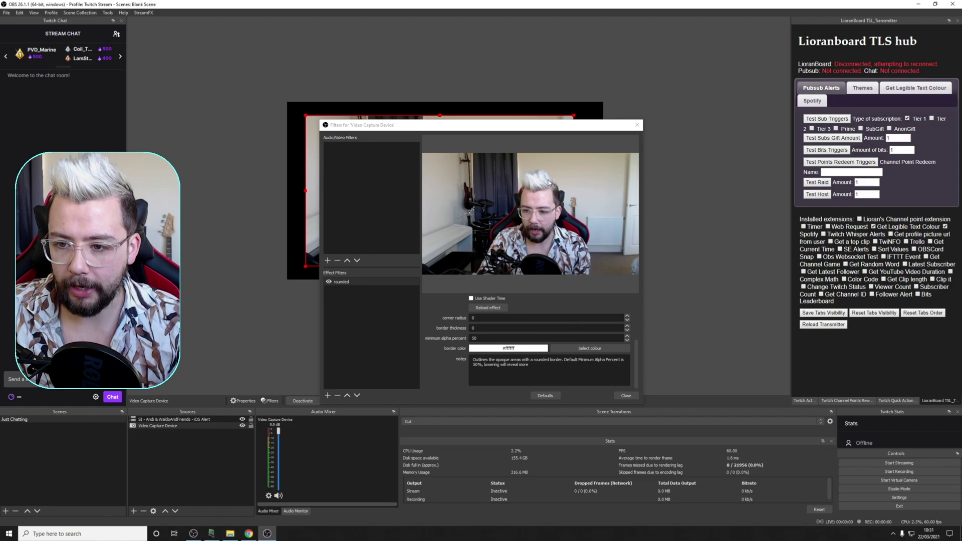
drag(485, 127, 647, 134)
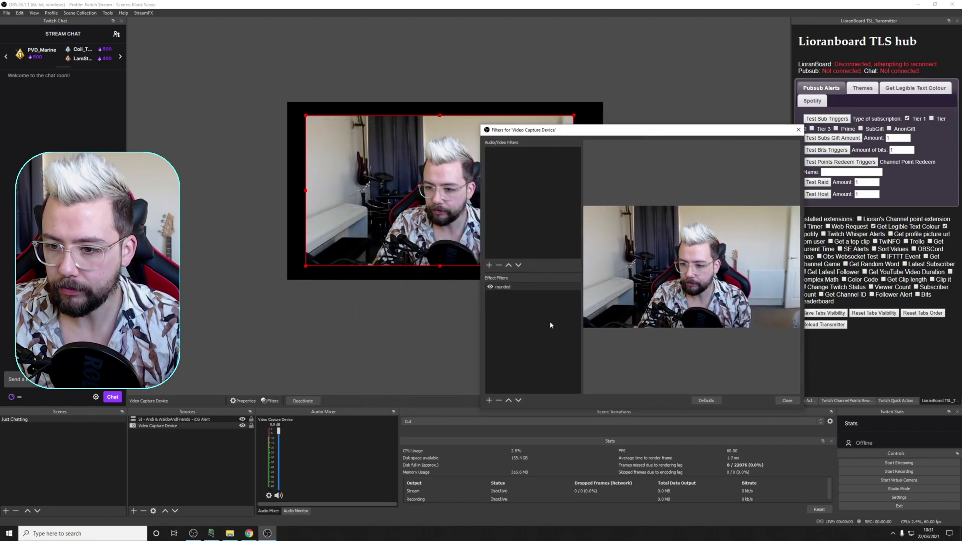
Give the rounded filter a corner radius of 50 and adjust its border thickness.
click(528, 289)
scroll(689, 353, down, 3)
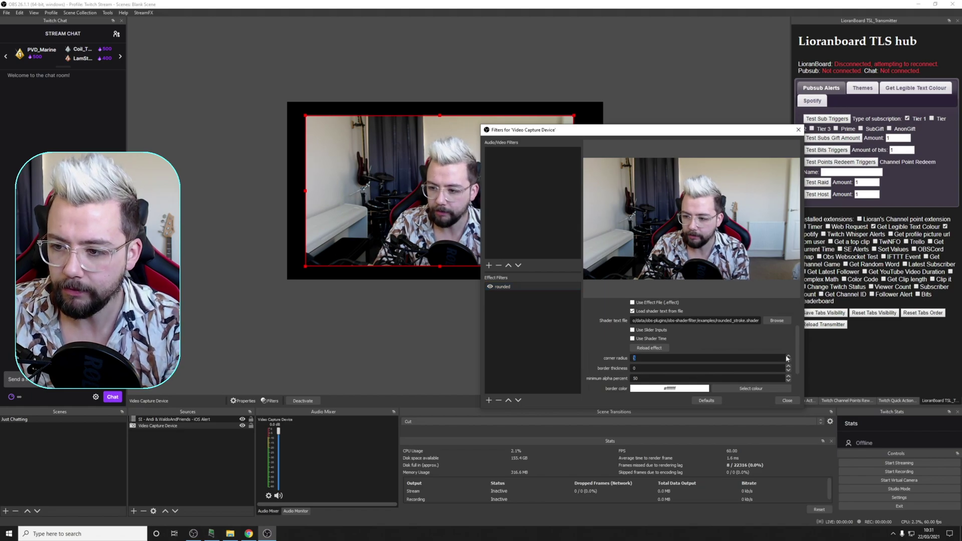
click(233, 373)
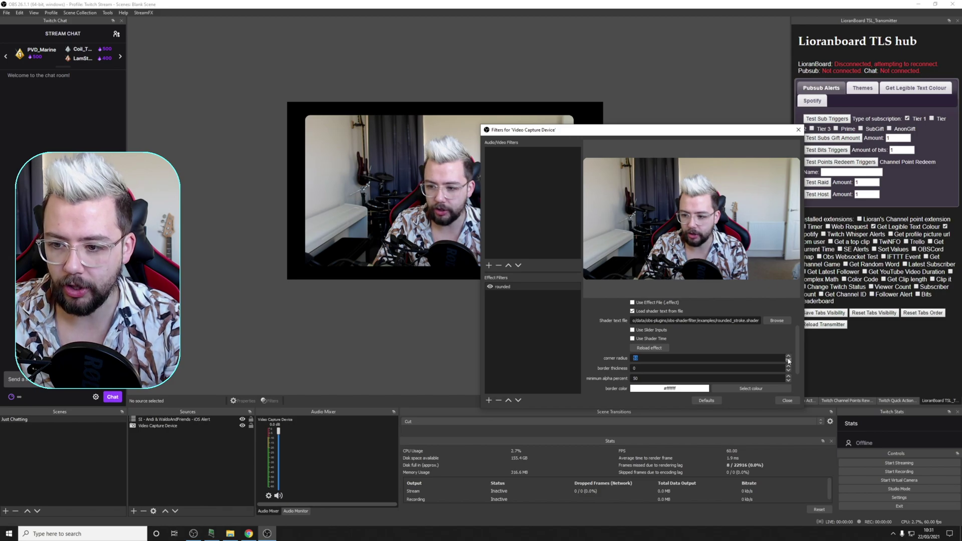
click(789, 367)
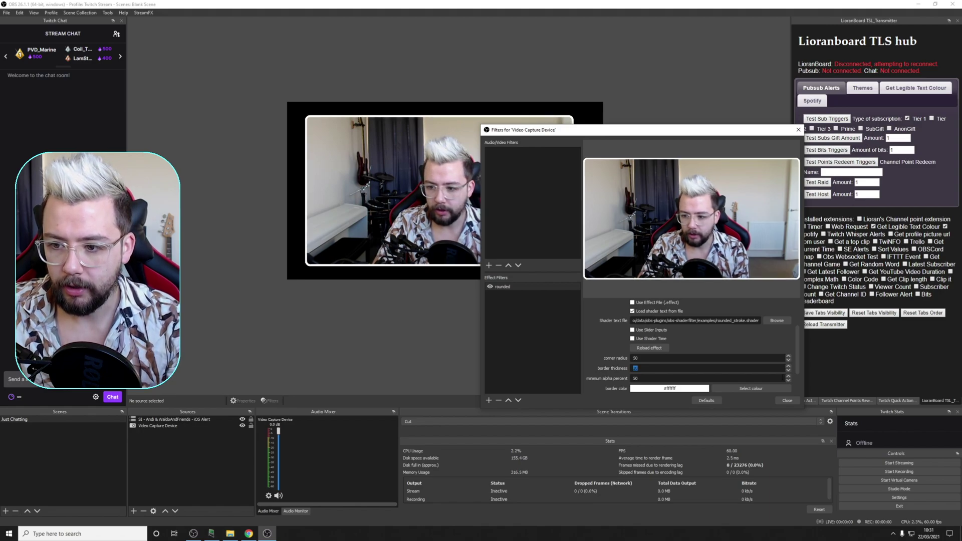
Make the rounded border green, and try minimum alpha percent 0 before restoring it.
click(747, 391)
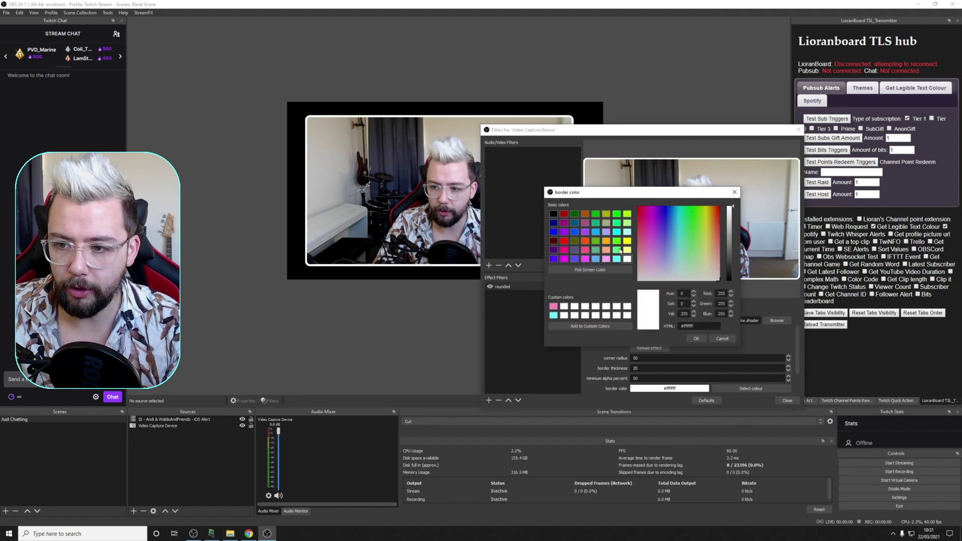
click(692, 338)
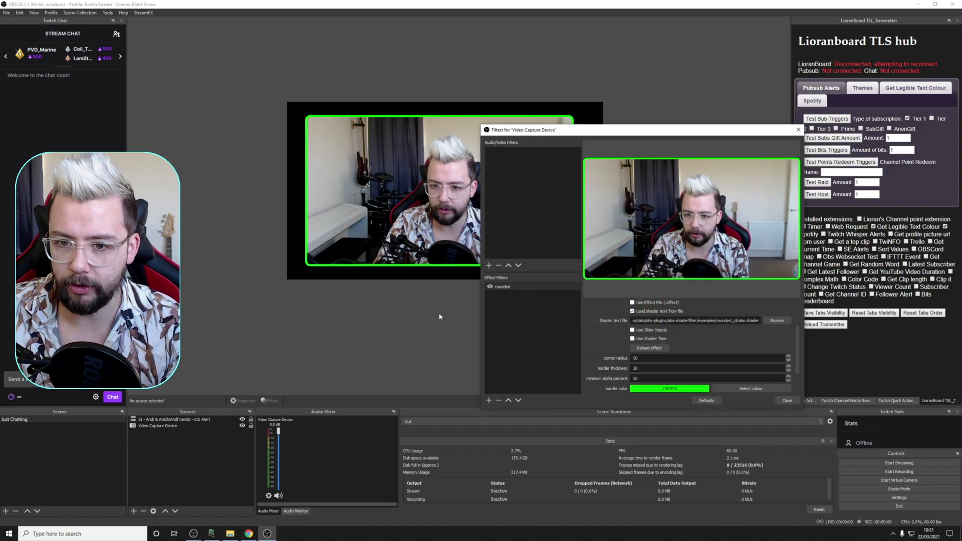
drag(560, 130, 589, 140)
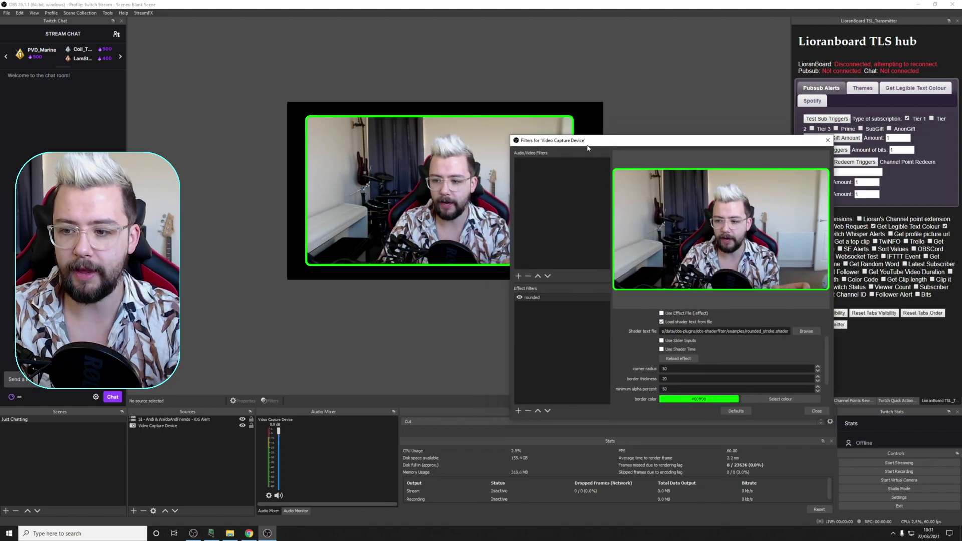
double_click(666, 389)
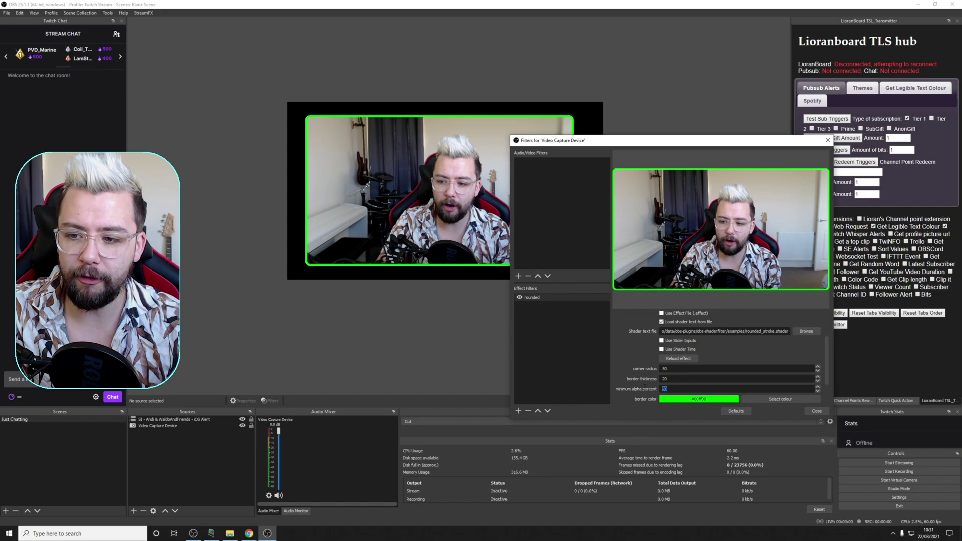
text(0)
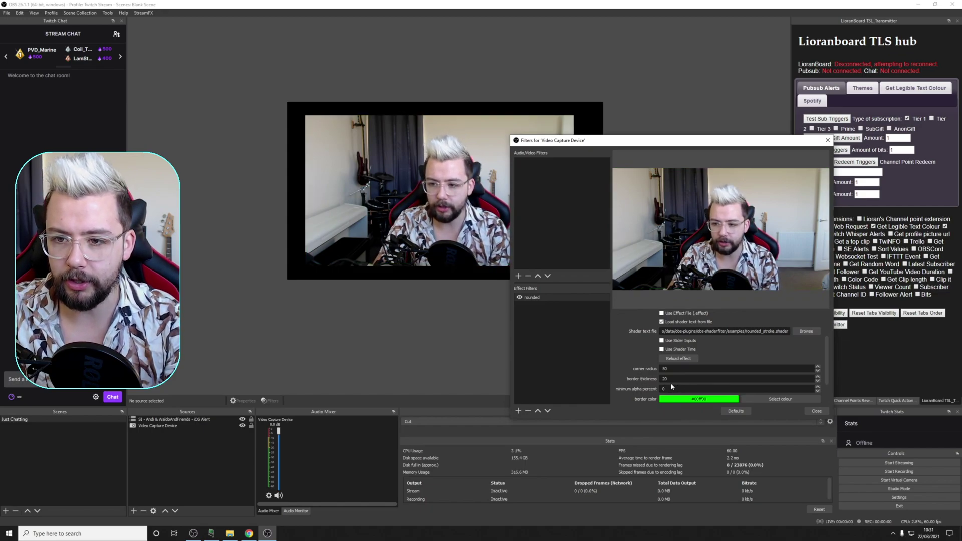
click(818, 392)
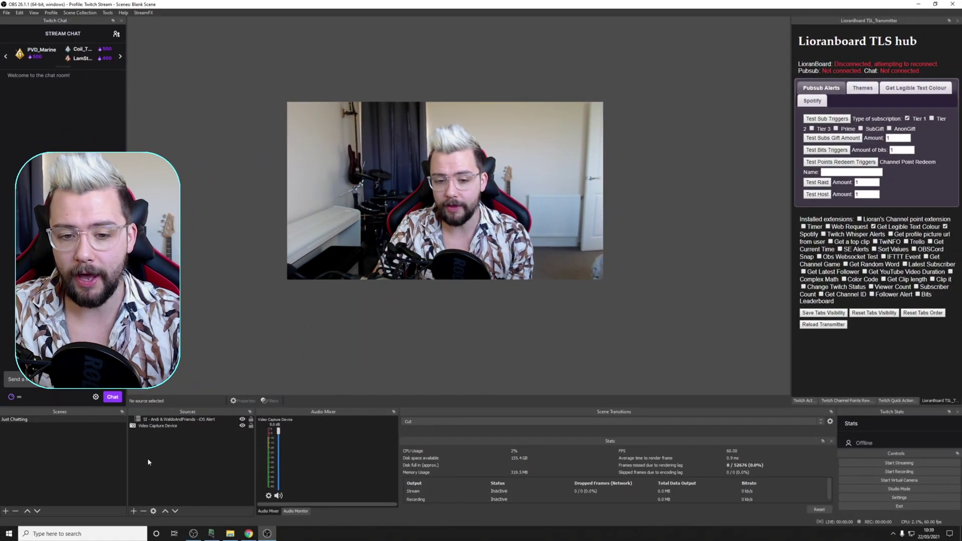
Add another user-defined shader filter named 'rainbow' to the Video Capture Device.
click(159, 426)
right_click(159, 426)
click(180, 381)
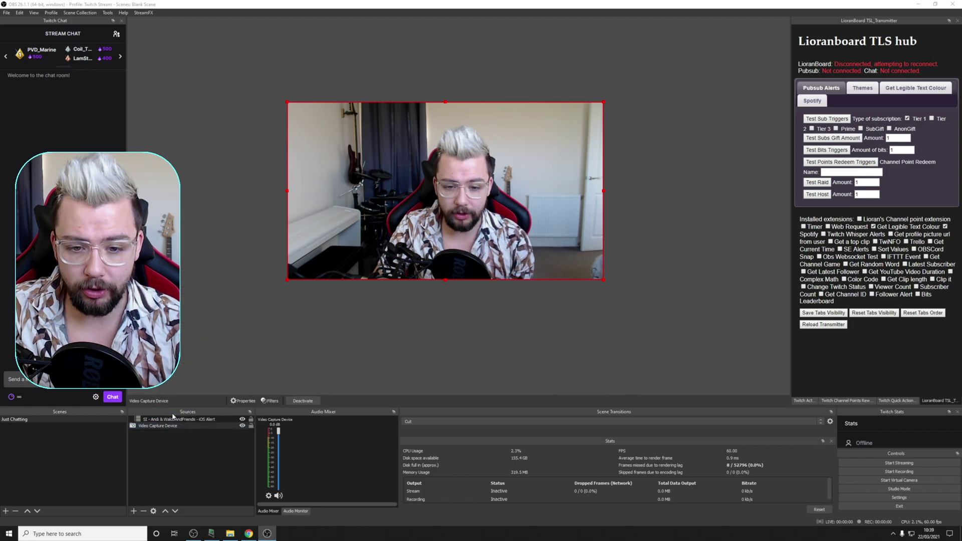
click(328, 396)
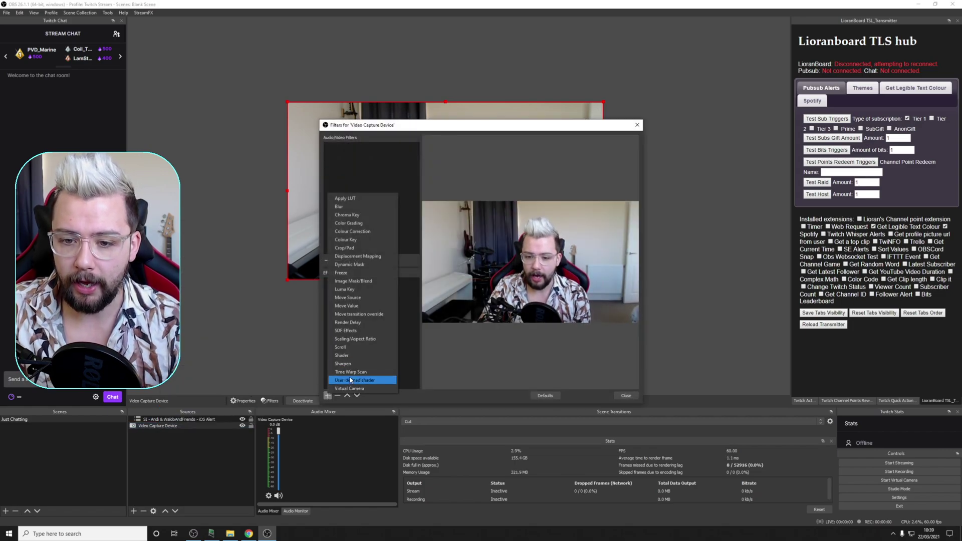
click(354, 378)
text(rainbow)
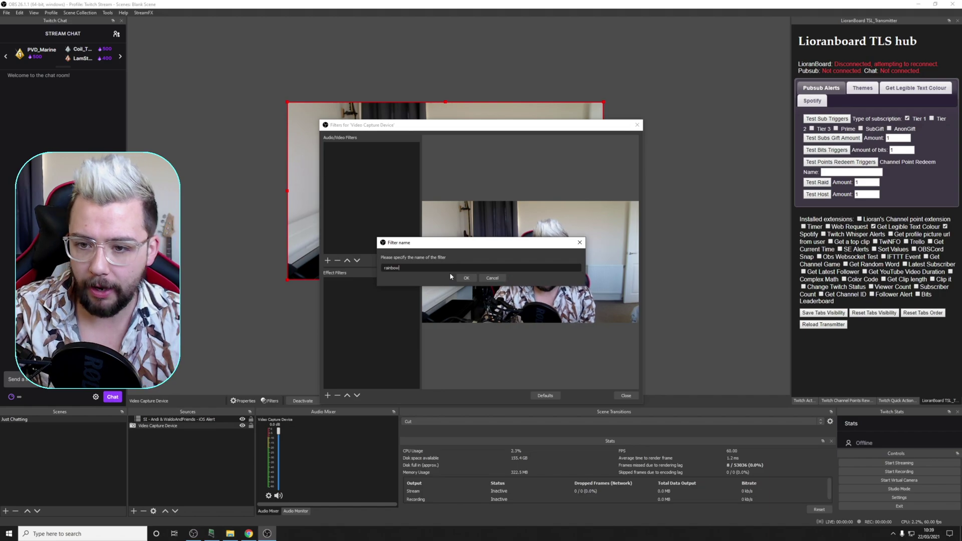
click(465, 278)
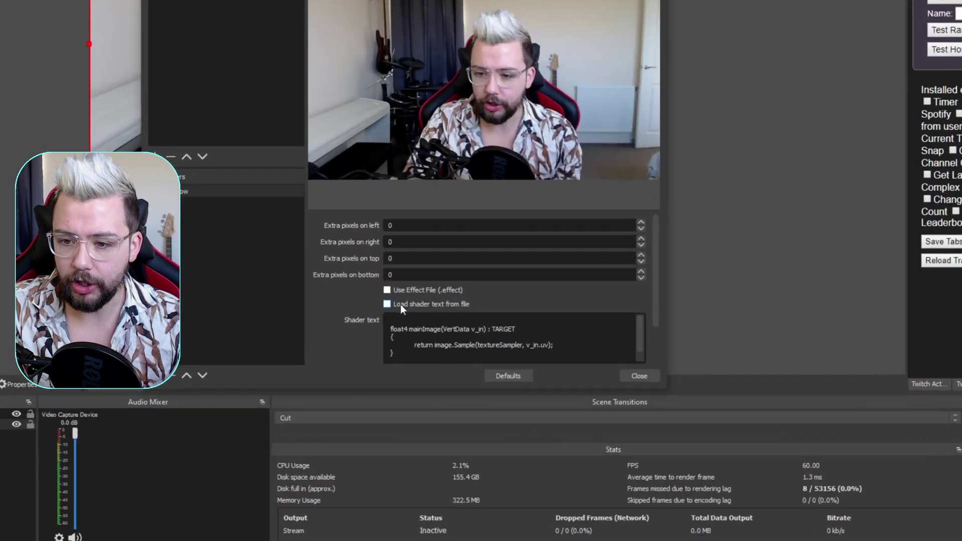
Make the rainbow filter load its shader from the rainbow.shader example file.
click(472, 351)
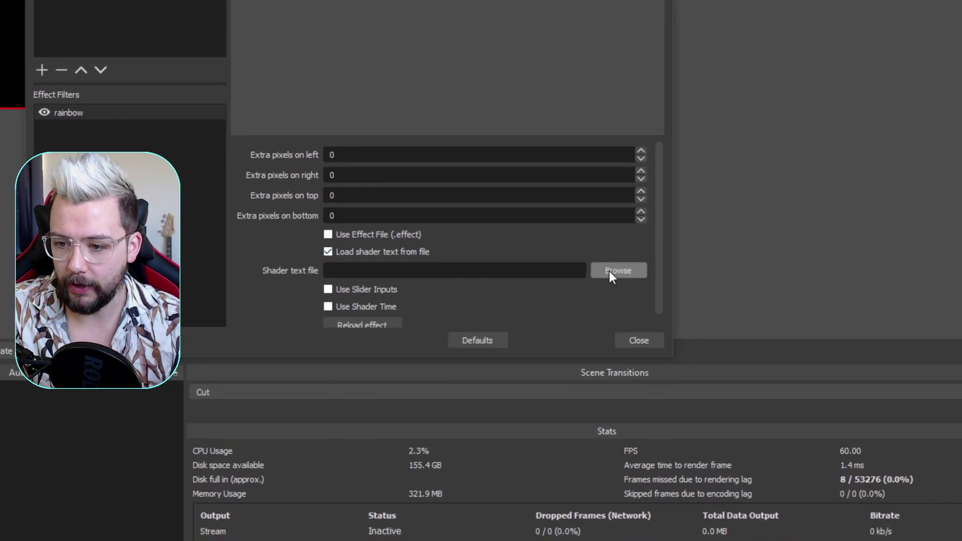
click(614, 374)
scroll(353, 269, down, 5)
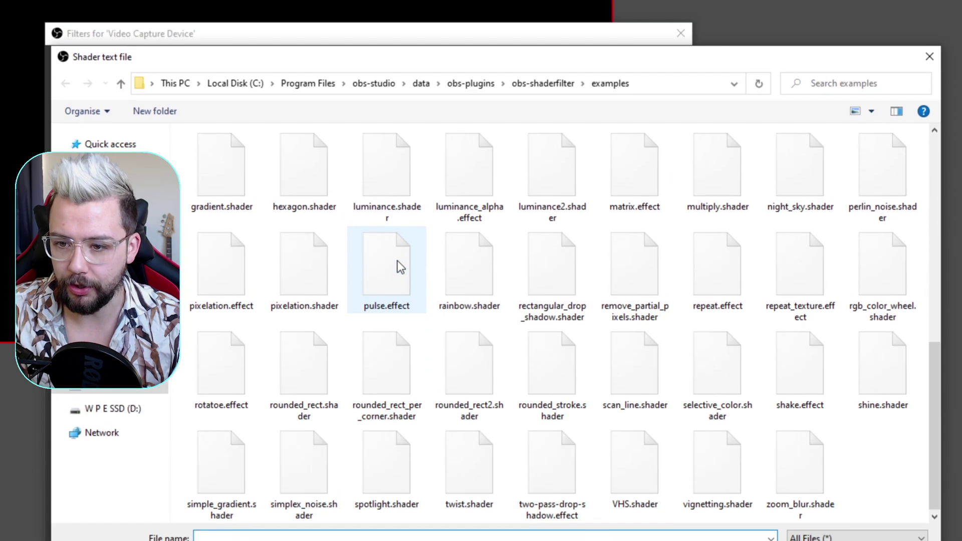
double_click(470, 272)
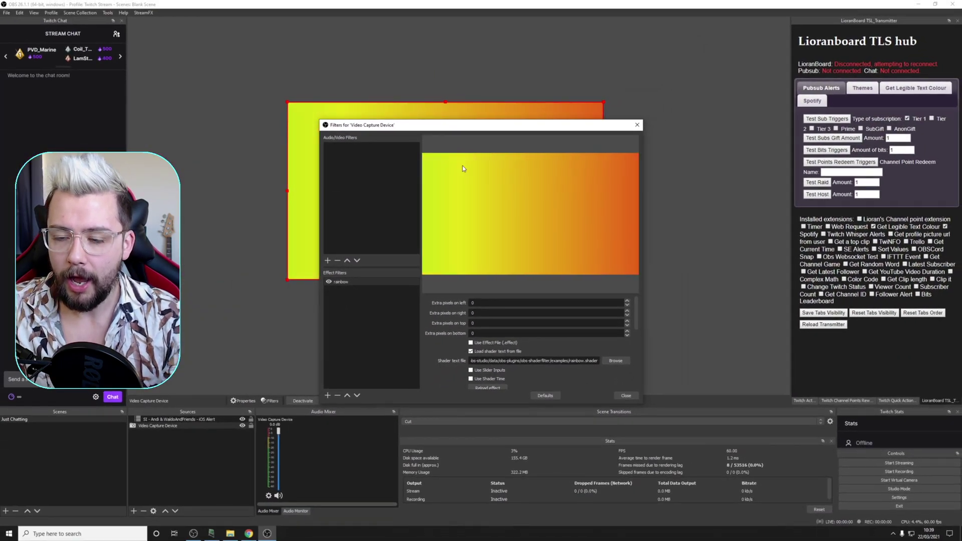
Set the rainbow filter's Saturation to 0.6.
drag(453, 127, 447, 368)
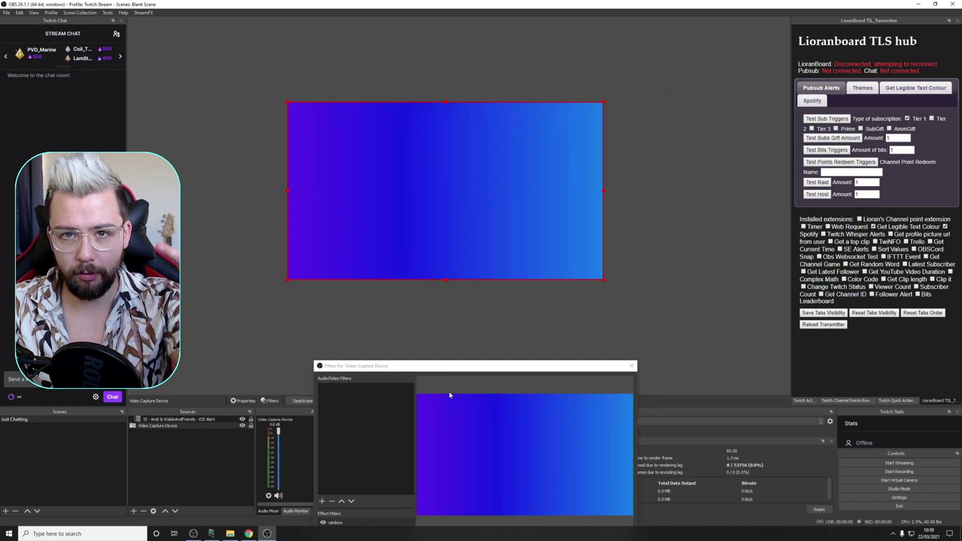
drag(534, 372, 506, 145)
click(354, 295)
scroll(422, 356, down, 3)
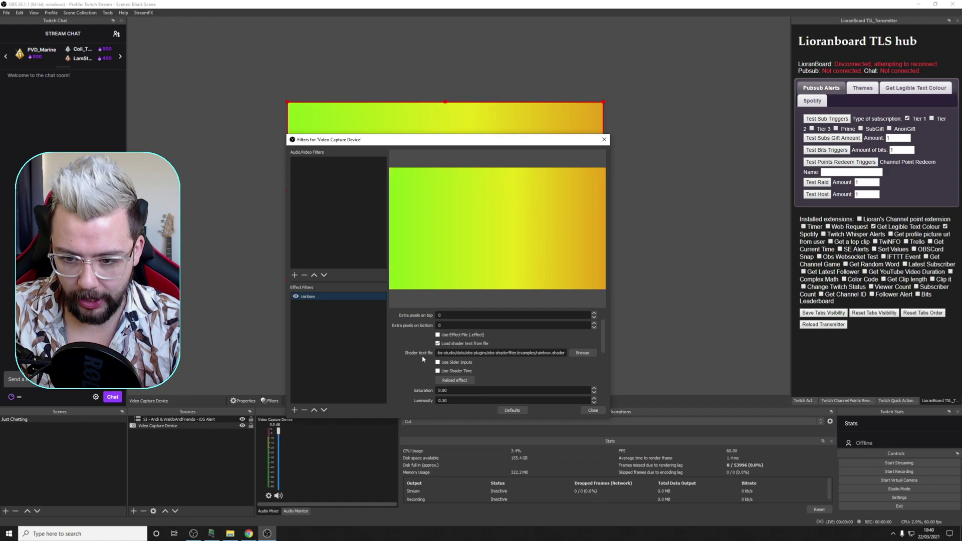
double_click(443, 345)
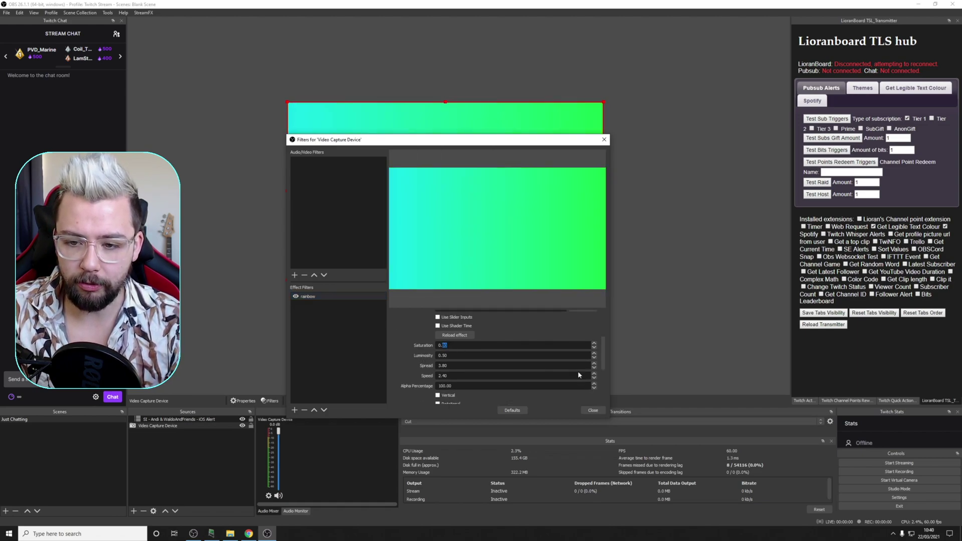
text(0)
key(BackSpace)
text(4)
key(BackSpace)
text(6)
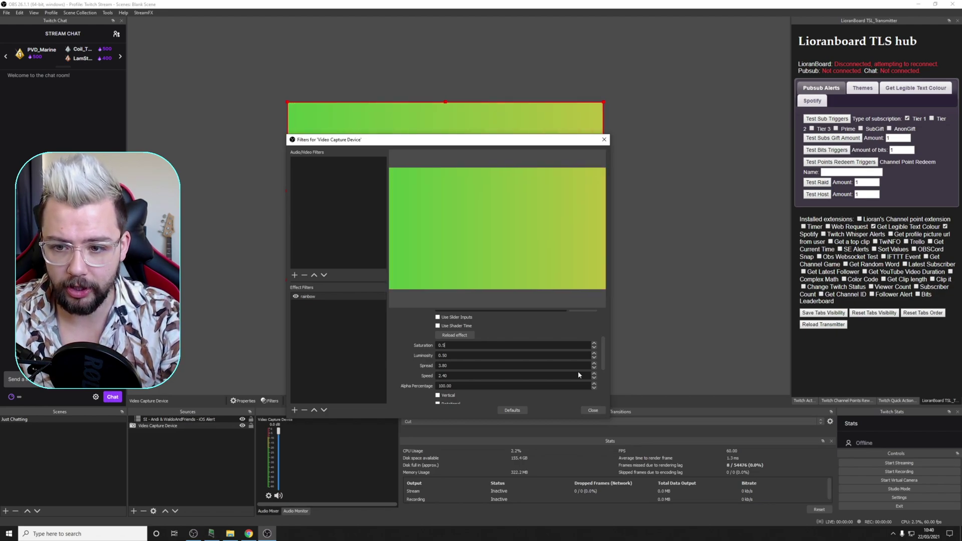
Set Luminosity to 0.8 and Speed to 1, leaving Spread at 3.80.
click(464, 357)
key(BackSpace)
key(BackSpace)
text(8)
key(BackSpace)
text(9)
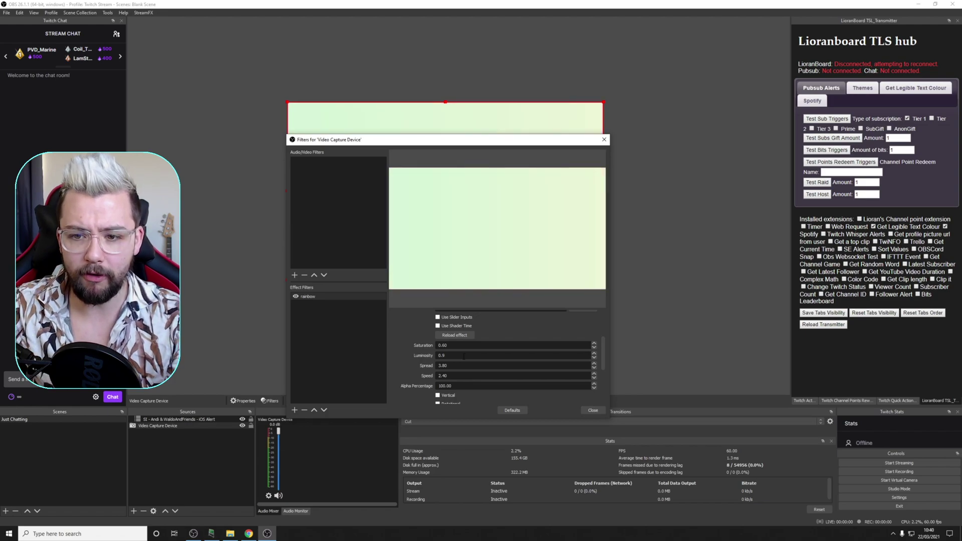
key(BackSpace)
text(8)
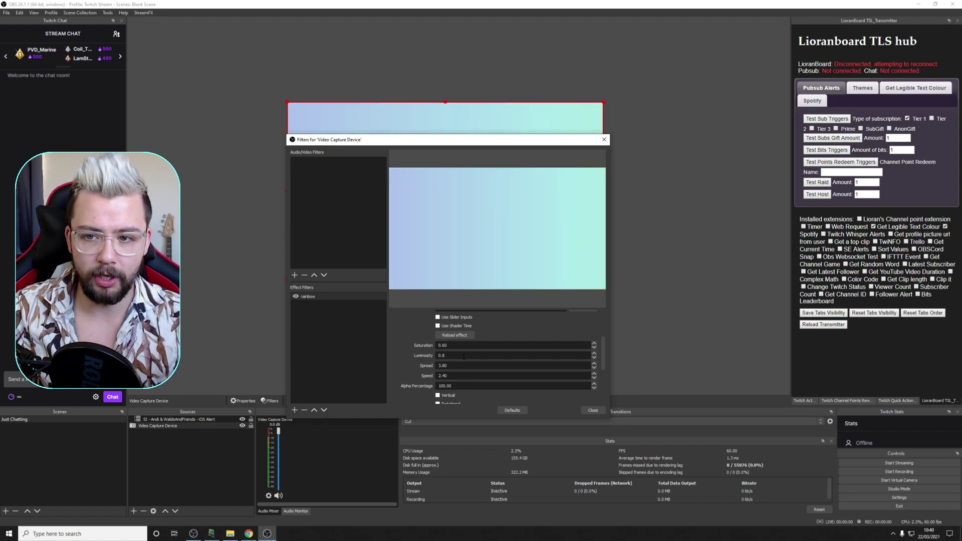
key(Tab)
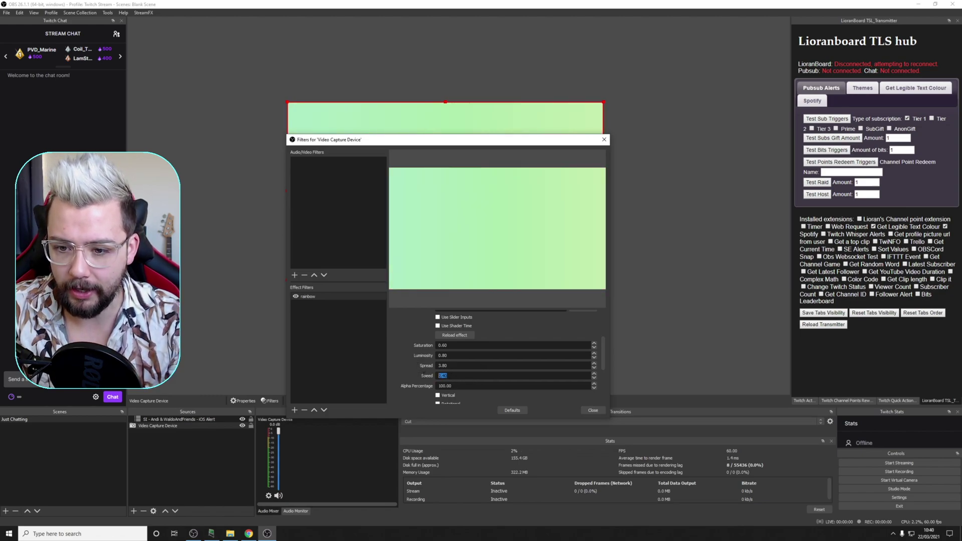
key(Tab)
text(1)
drag(453, 140, 463, 339)
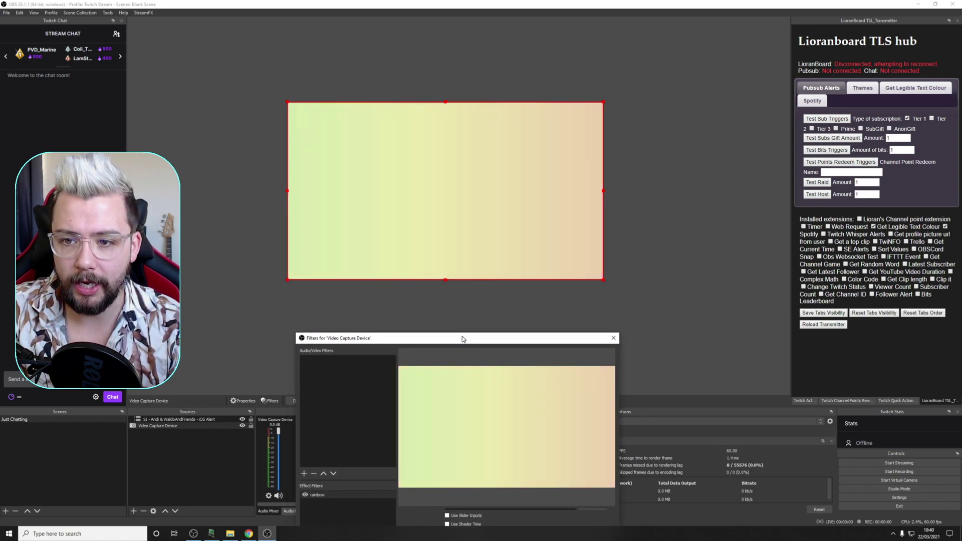
drag(463, 339, 445, 123)
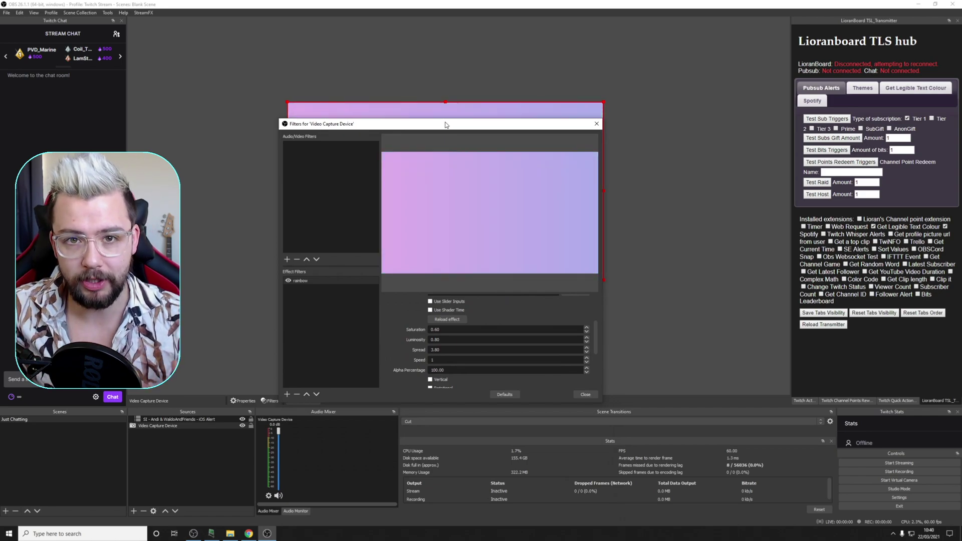
Make the rainbow gradient rotational instead of vertical.
scroll(429, 321, down, 3)
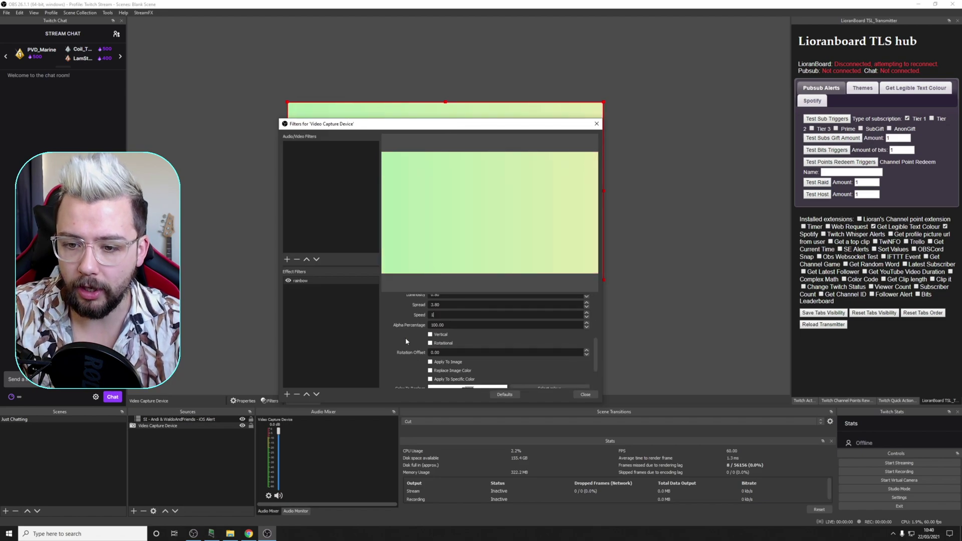
scroll(429, 314, up, 1)
click(430, 316)
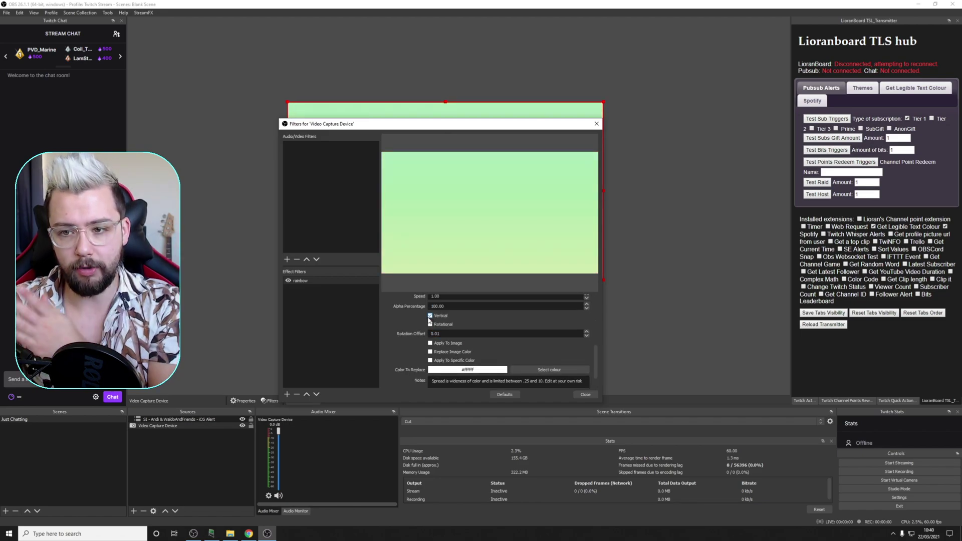
click(431, 325)
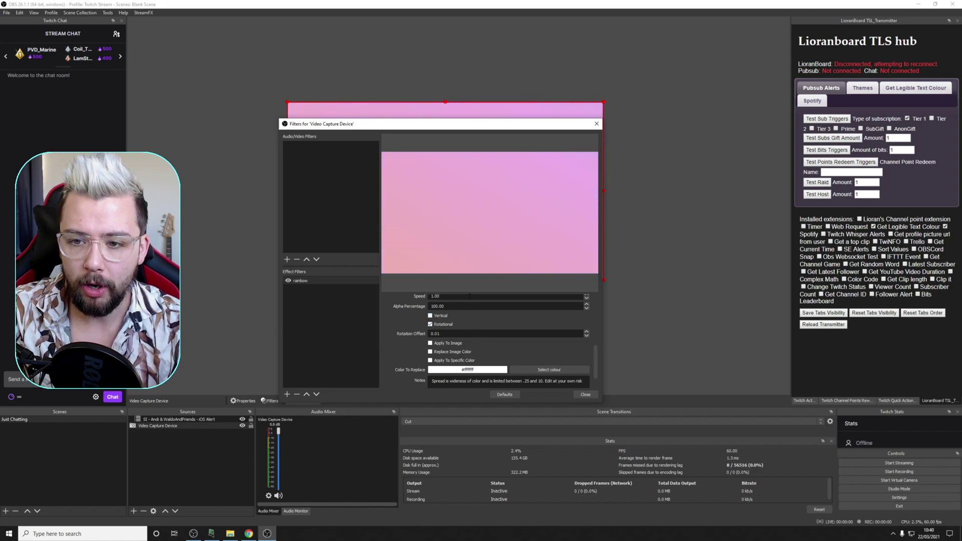
drag(409, 127, 415, 188)
Enable Apply To Image and Replace Image Color on the rainbow filter.
scroll(419, 389, down, 1)
click(437, 382)
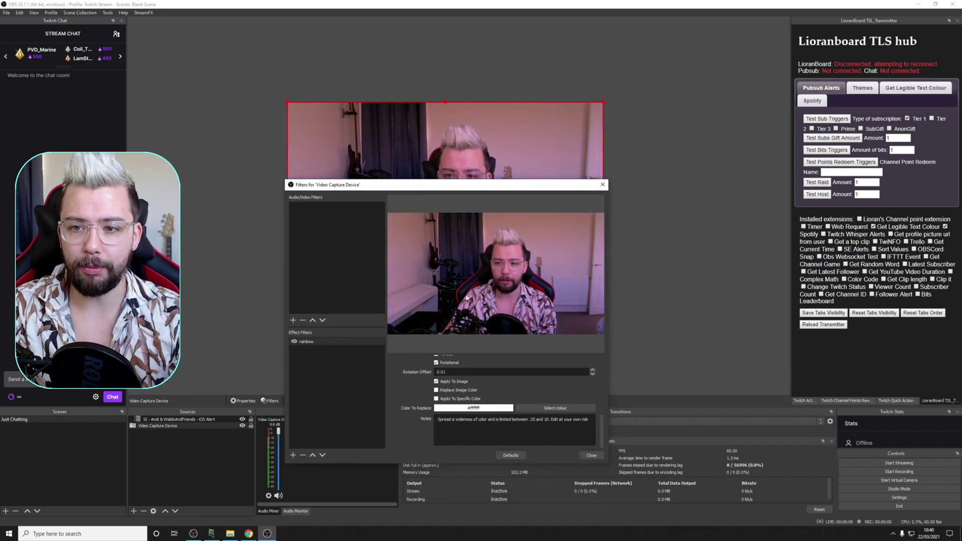
drag(445, 186, 441, 310)
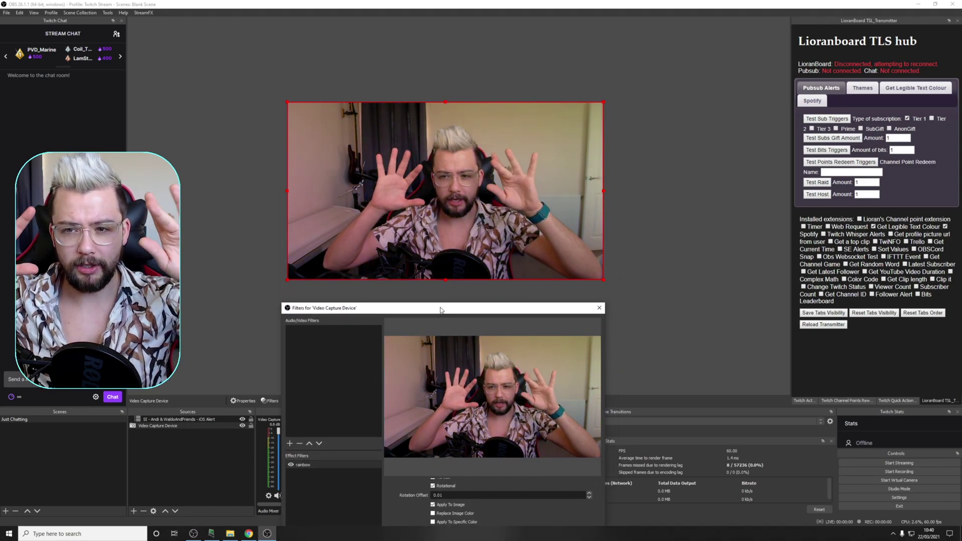
drag(441, 310, 434, 220)
click(425, 424)
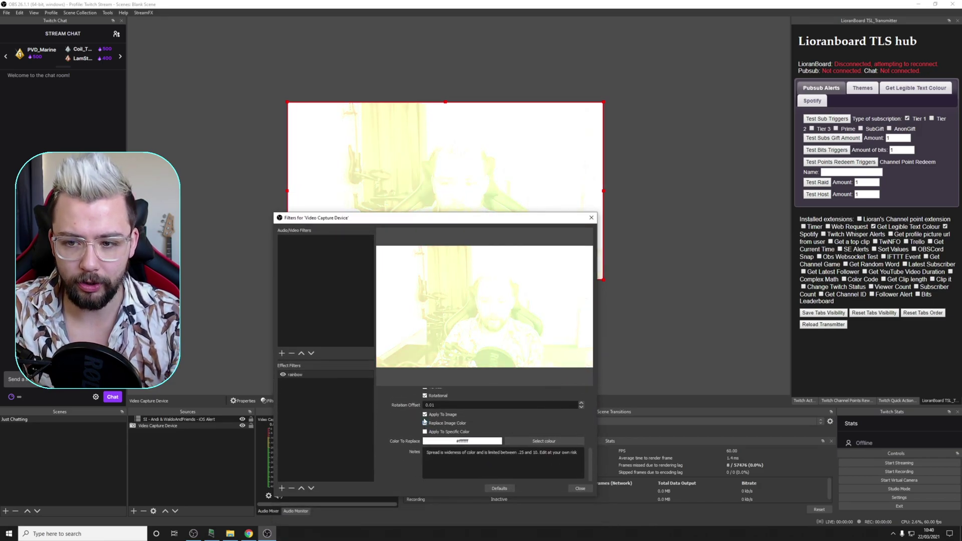
Lower the rainbow filter's Luminosity to 0.4.
scroll(431, 411, up, 3)
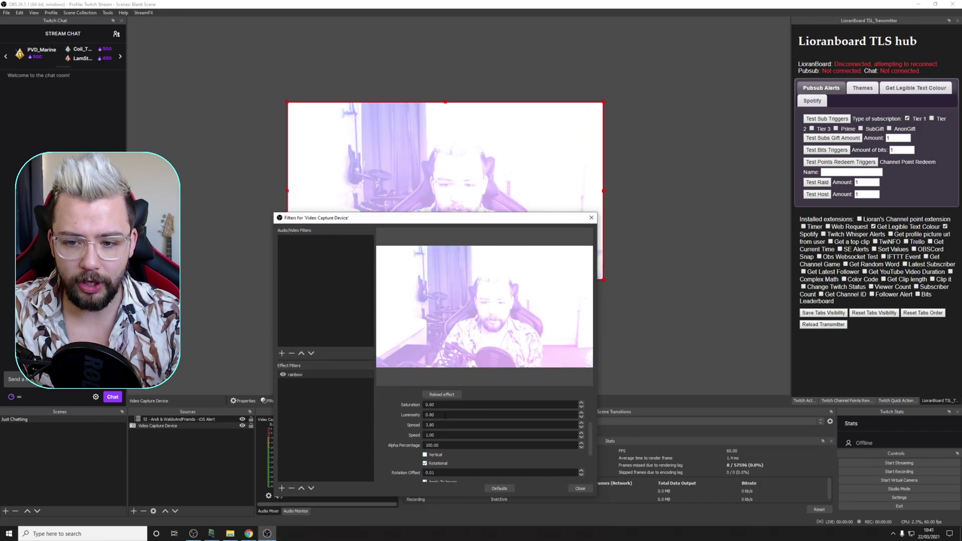
text(4)
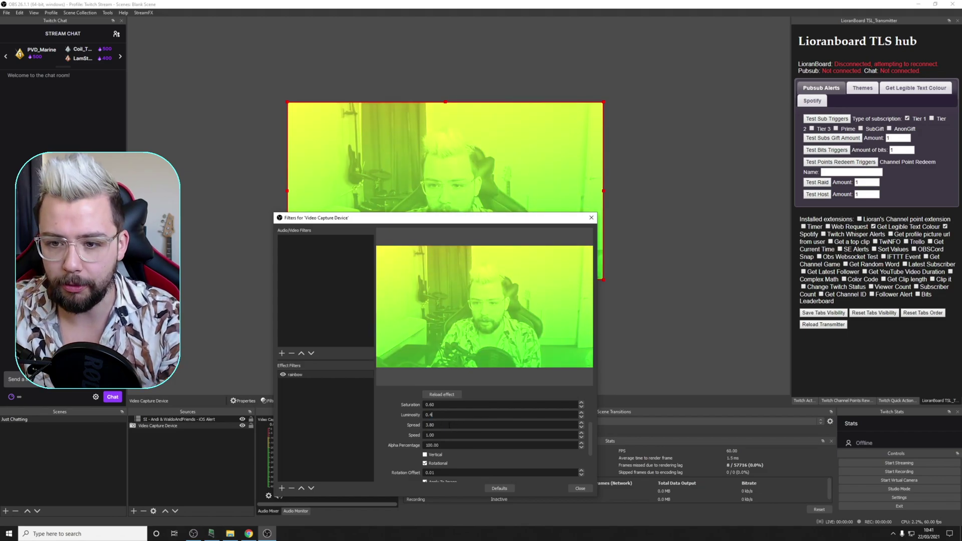
key(BackSpace)
text(2)
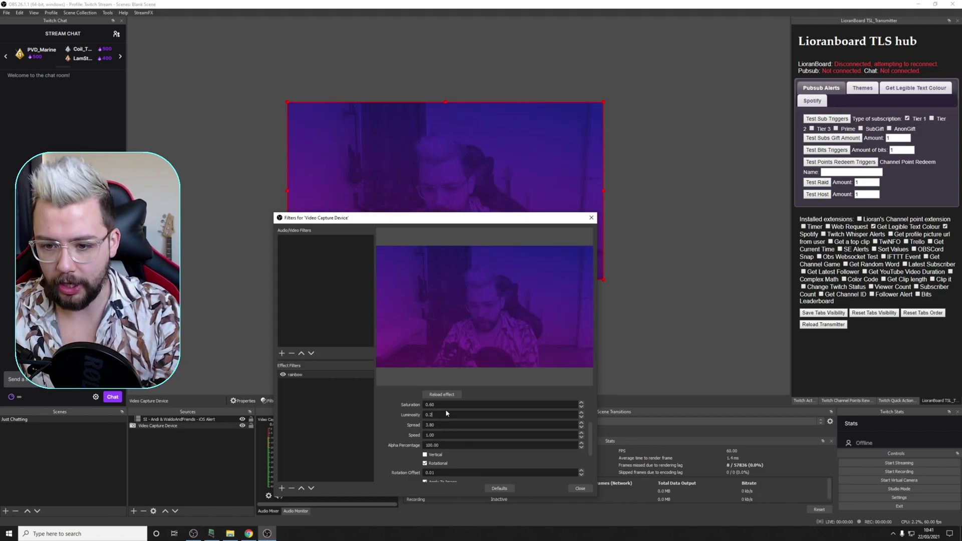
key(BackSpace)
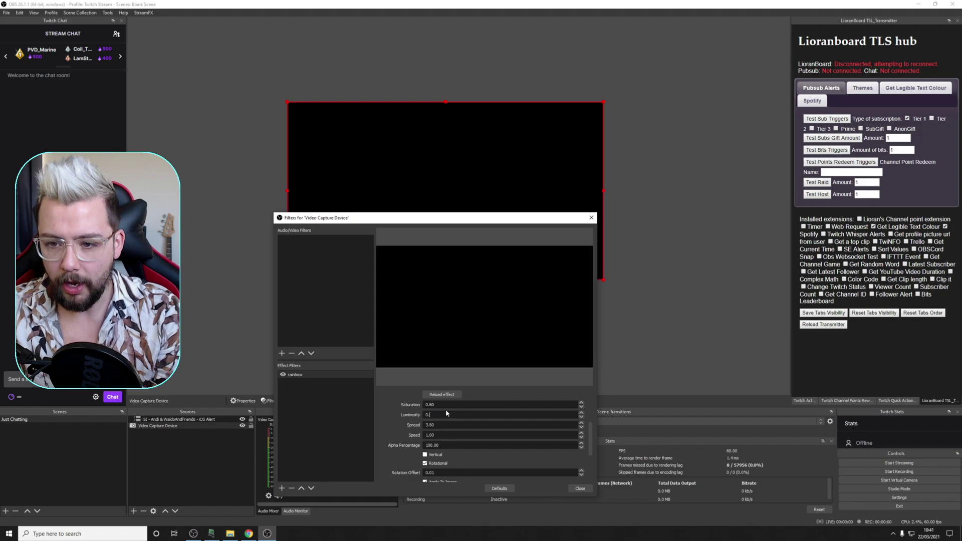
text(4)
Set Alpha Percentage to 10 after trying 80 and 50.
drag(451, 445, 403, 448)
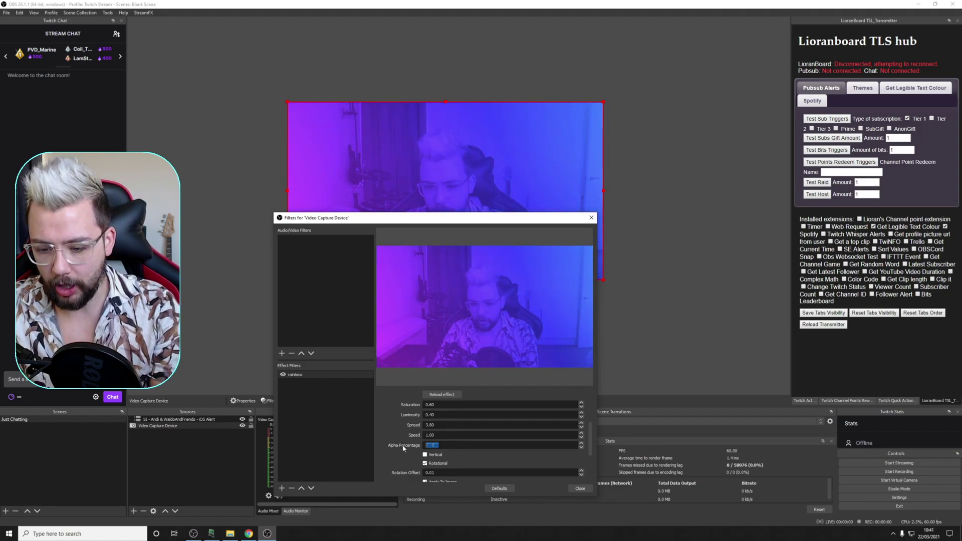
text(80)
key(BackSpace)
key(BackSpace)
text(50)
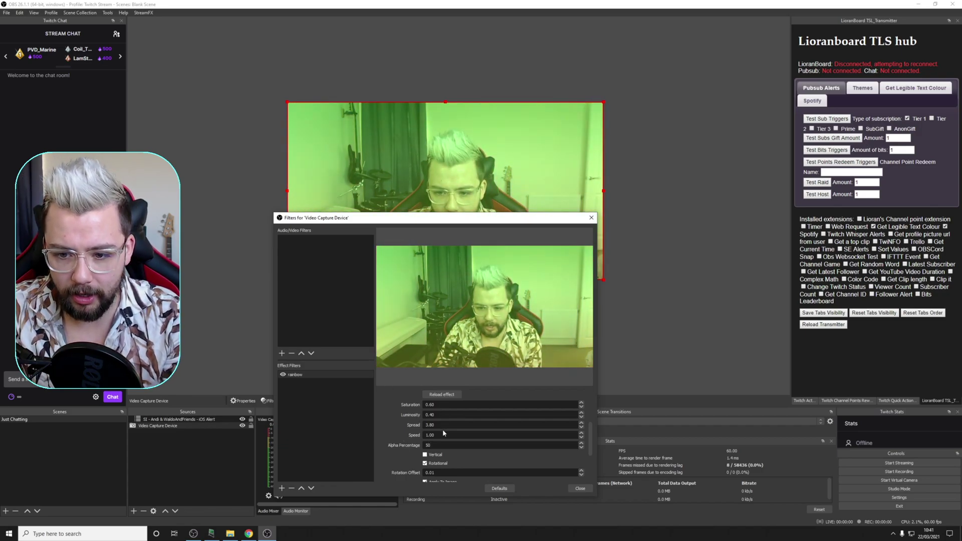
key(BackSpace)
text(10)
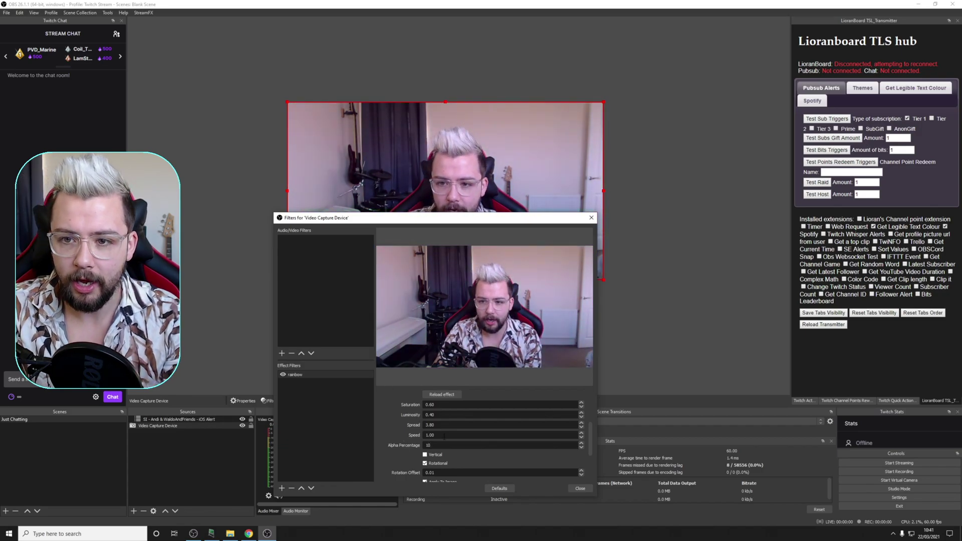
drag(449, 220, 433, 331)
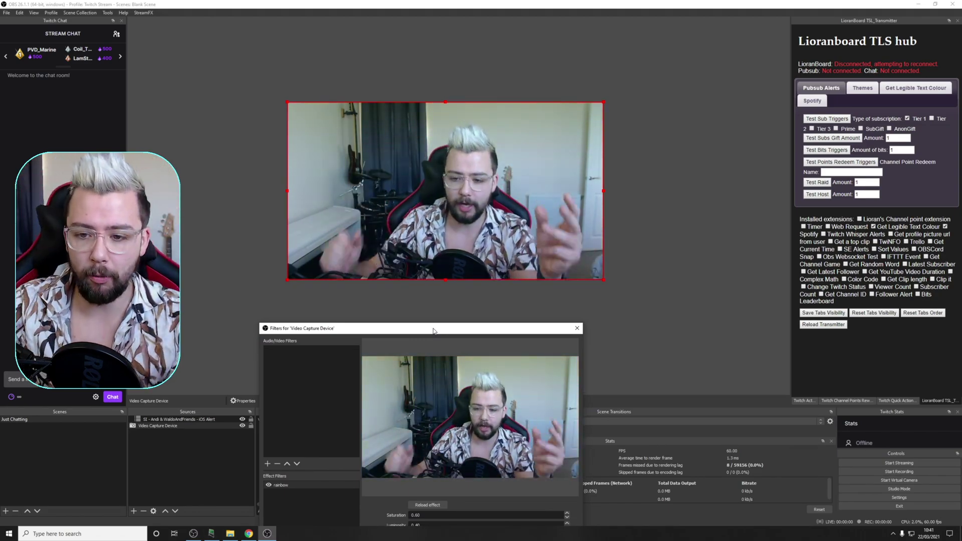
Enable Apply To Specific Color with black (#000000) as the target colour.
drag(433, 331, 429, 168)
scroll(409, 400, down, 10)
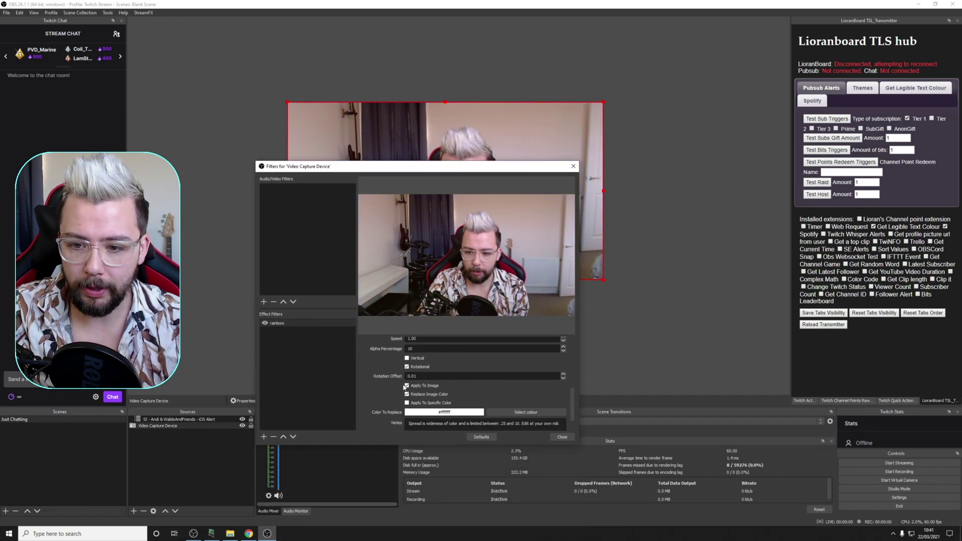
click(406, 381)
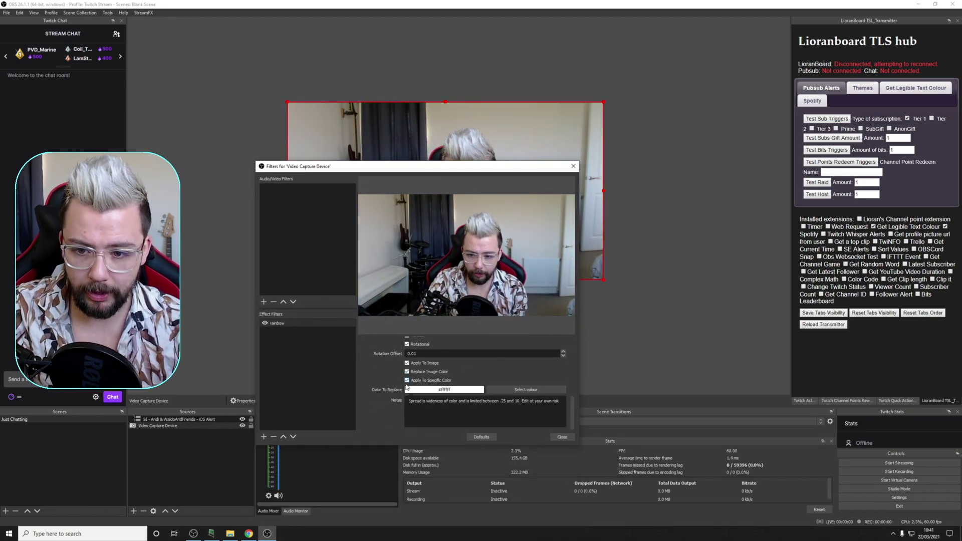
click(513, 390)
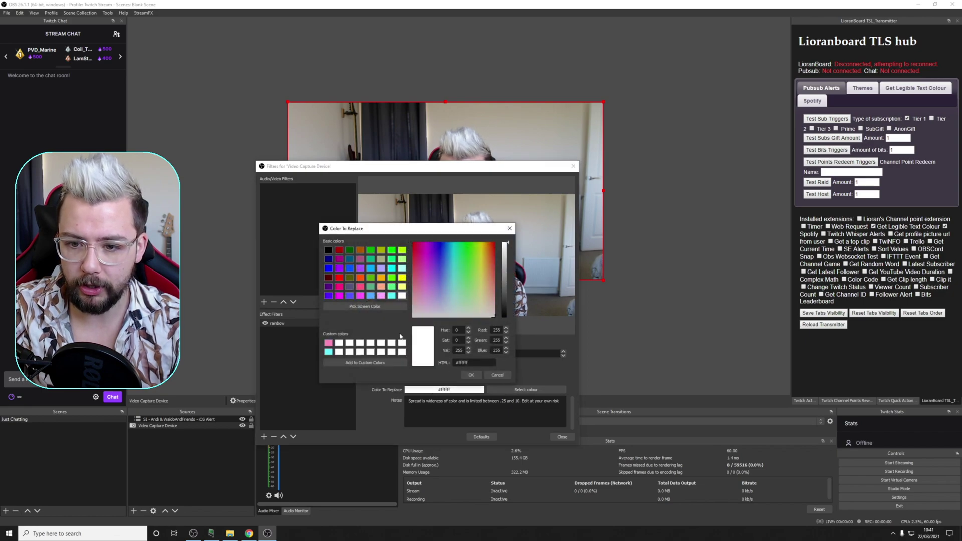
click(472, 375)
Raise the rainbow filter's Alpha Percentage back to 100.
scroll(395, 378, up, 2)
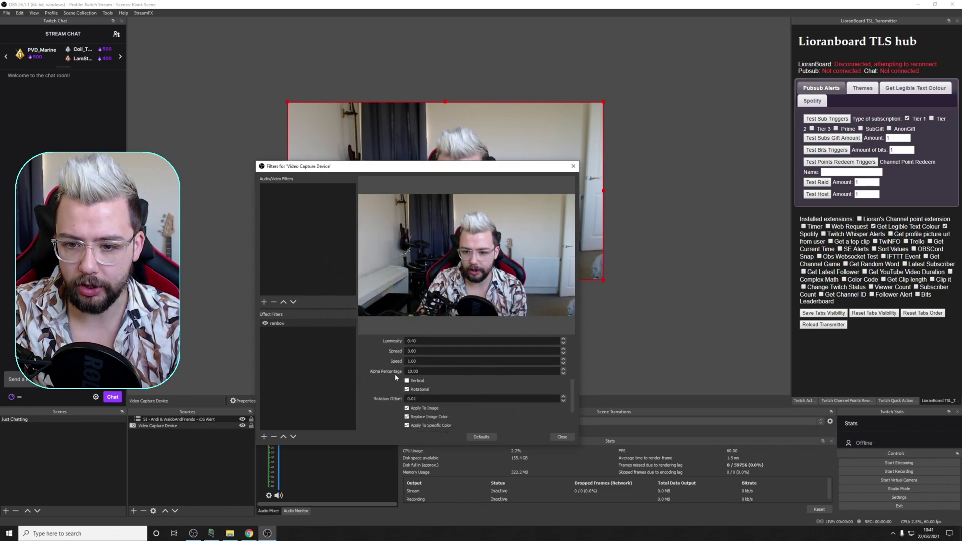
text(100)
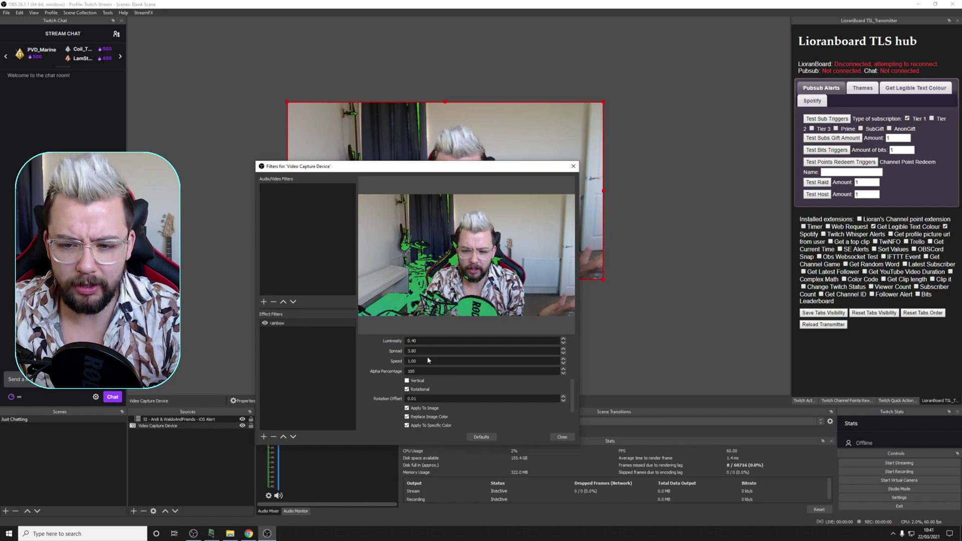
scroll(394, 382, down, 3)
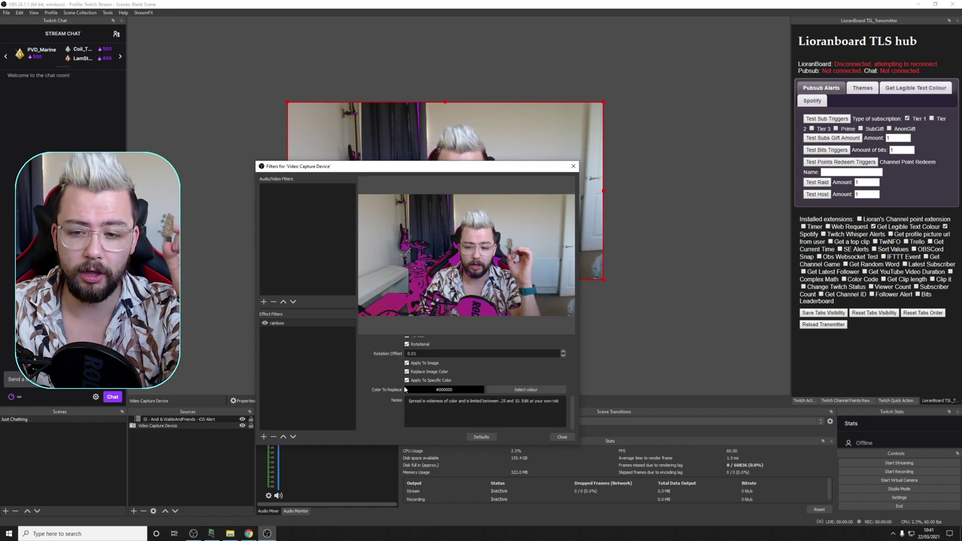
scroll(473, 390, up, 1)
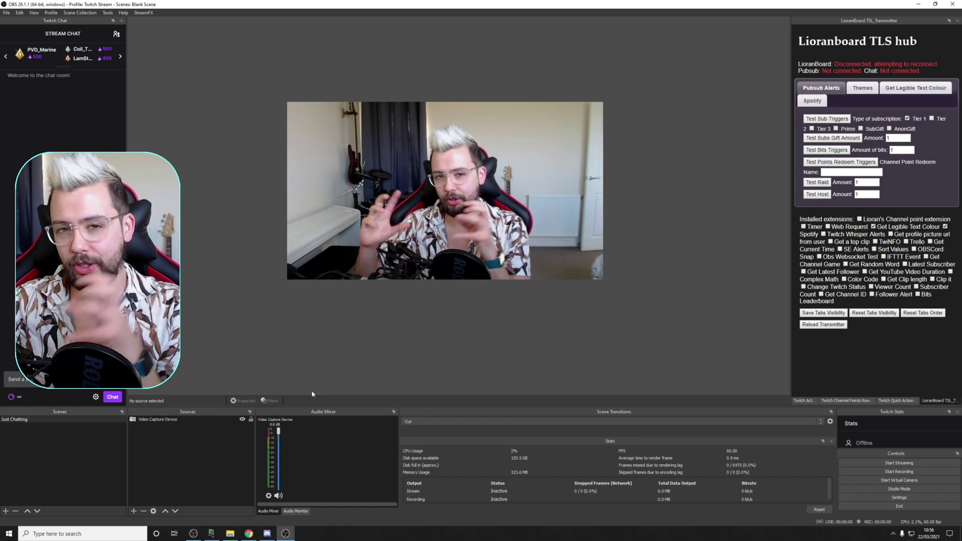
Add a user-defined shader filter named 'vignetting' to the webcam source.
right_click(165, 419)
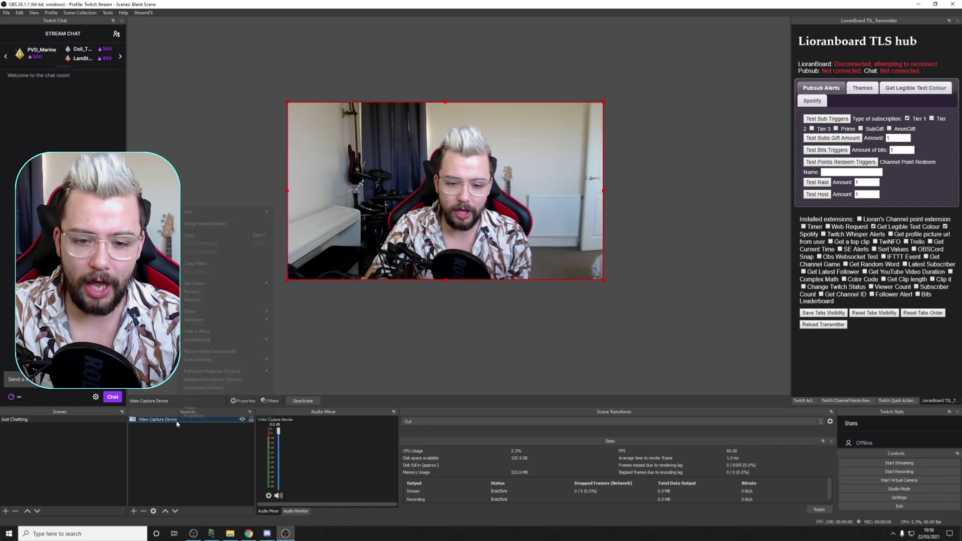
click(200, 386)
click(327, 396)
click(355, 372)
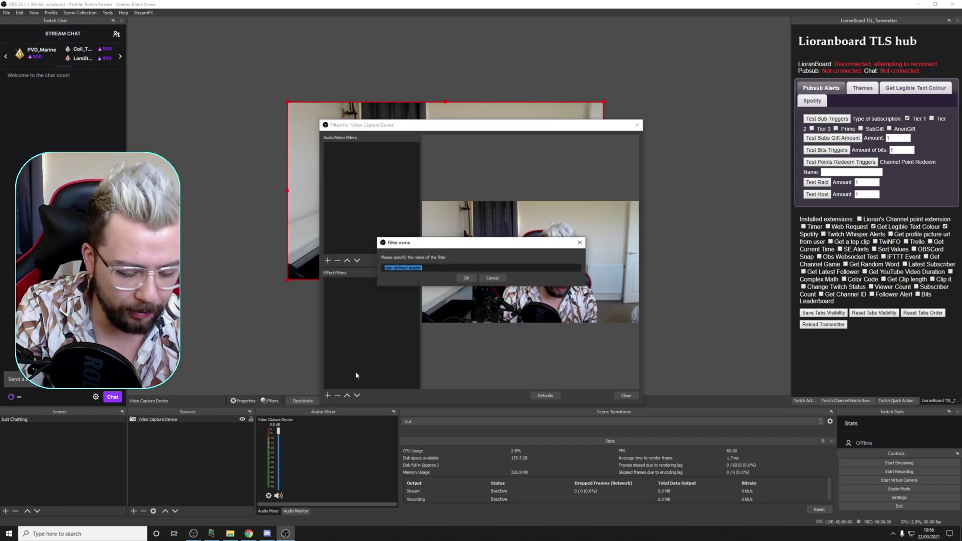
text(vignetting)
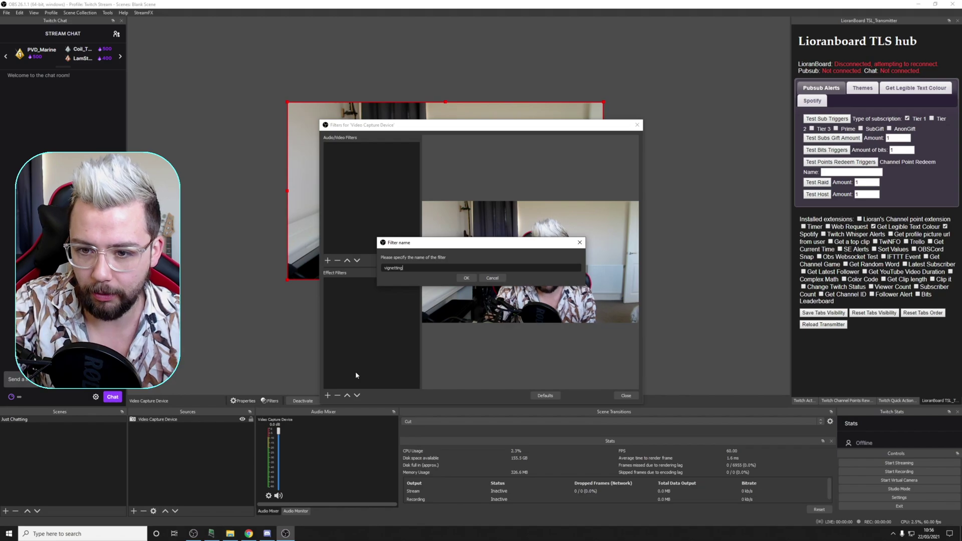
key(Return)
Make the vignetting filter load its shader from vignetting.shader.
click(511, 351)
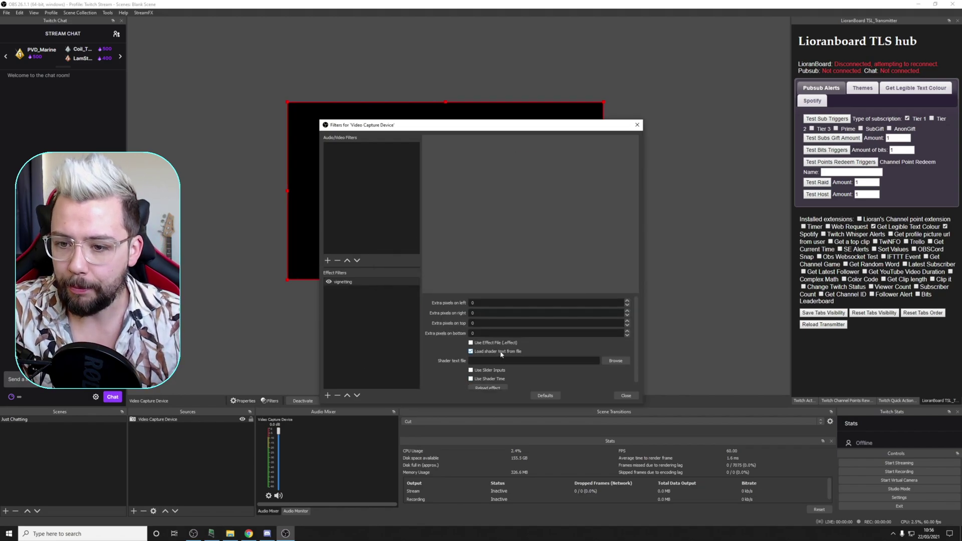
click(605, 361)
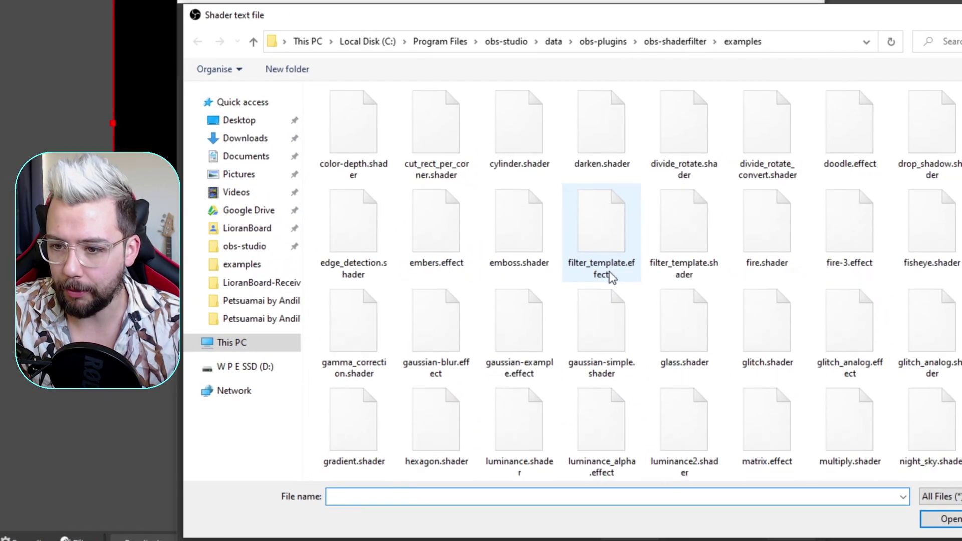
scroll(585, 300, down, 3)
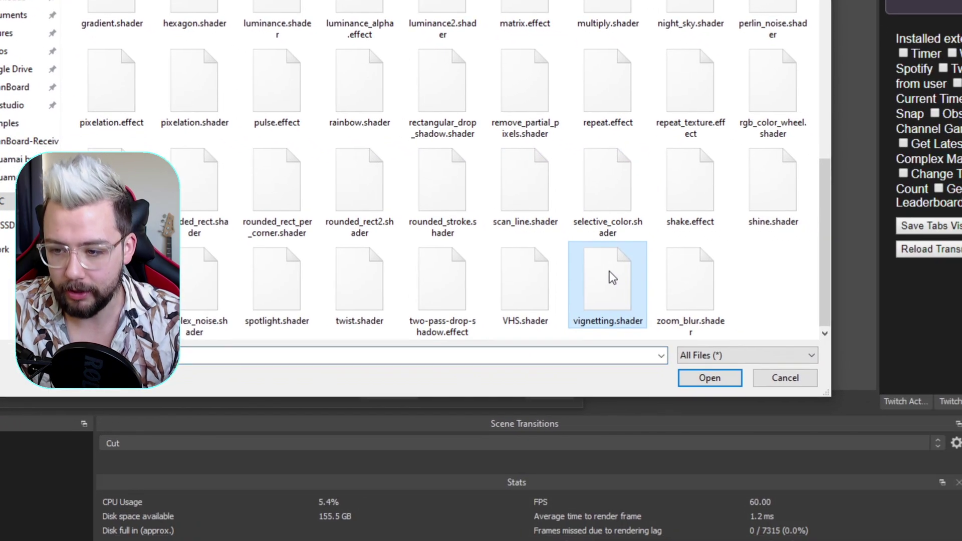
double_click(782, 361)
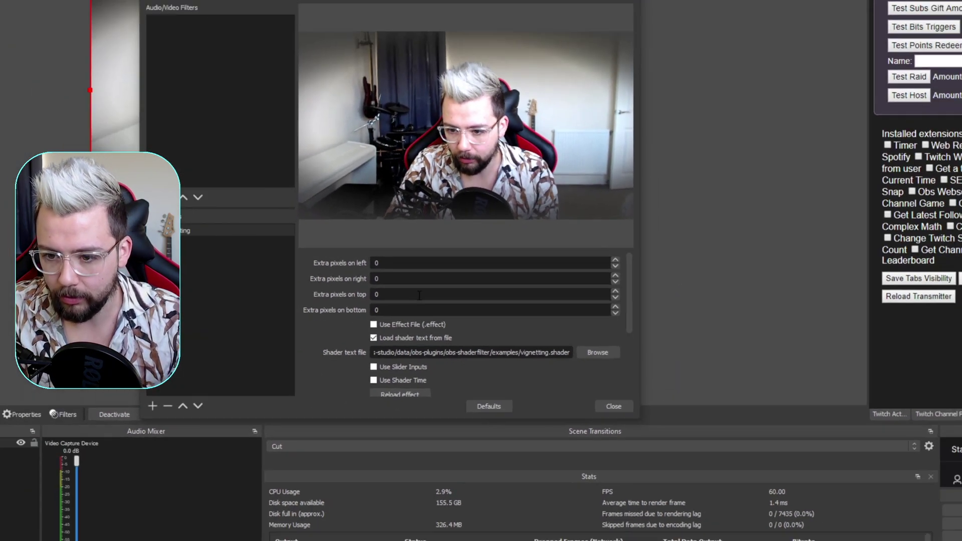
Try several vignetting opacity values, from 0.3 up to 1.9.
scroll(313, 275, down, 5)
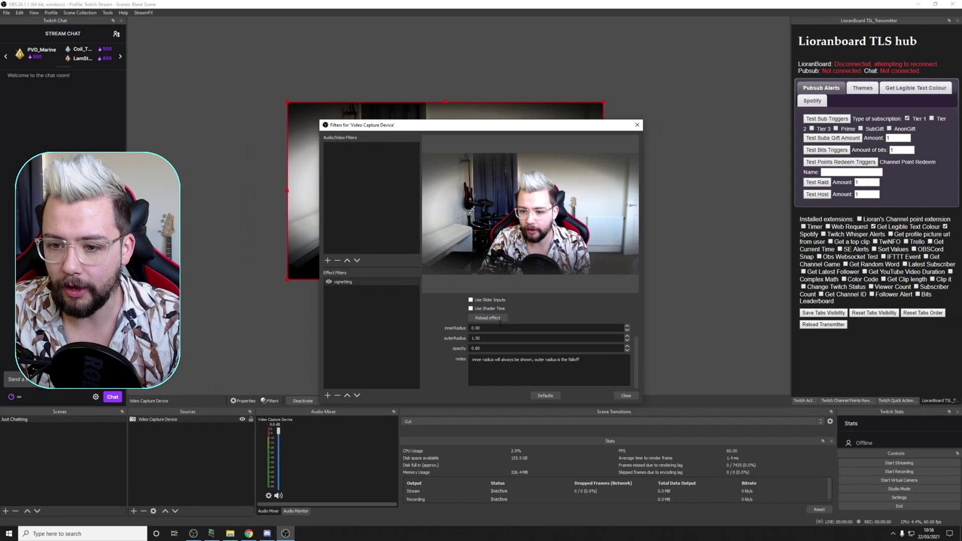
drag(460, 131, 426, 233)
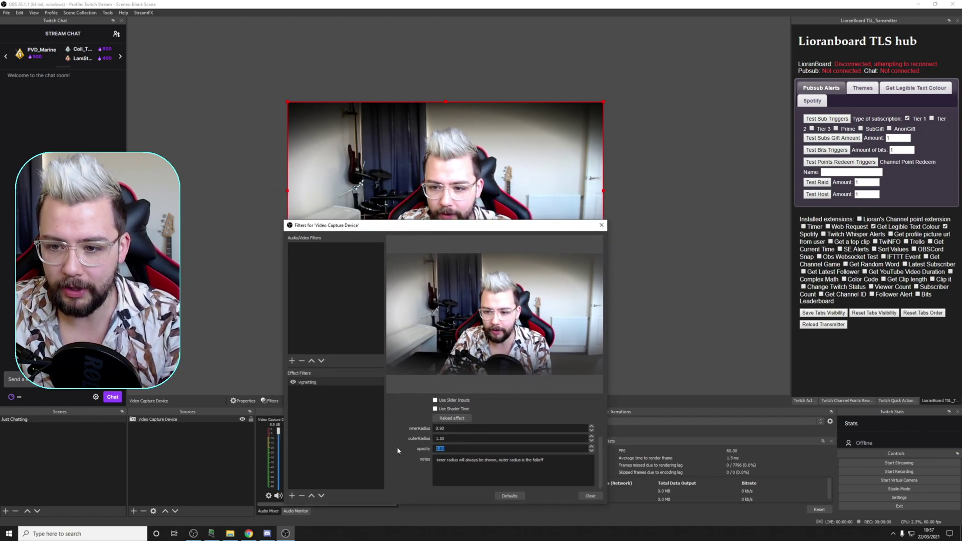
text(0)
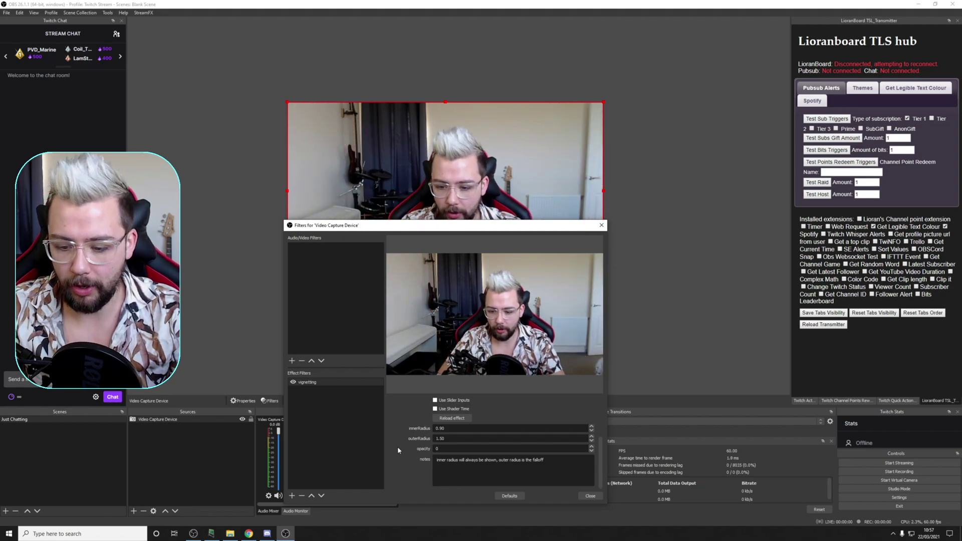
text(.3)
key(BackSpace)
text(8)
key(BackSpace)
key(BackSpace)
key(BackSpace)
text(1)
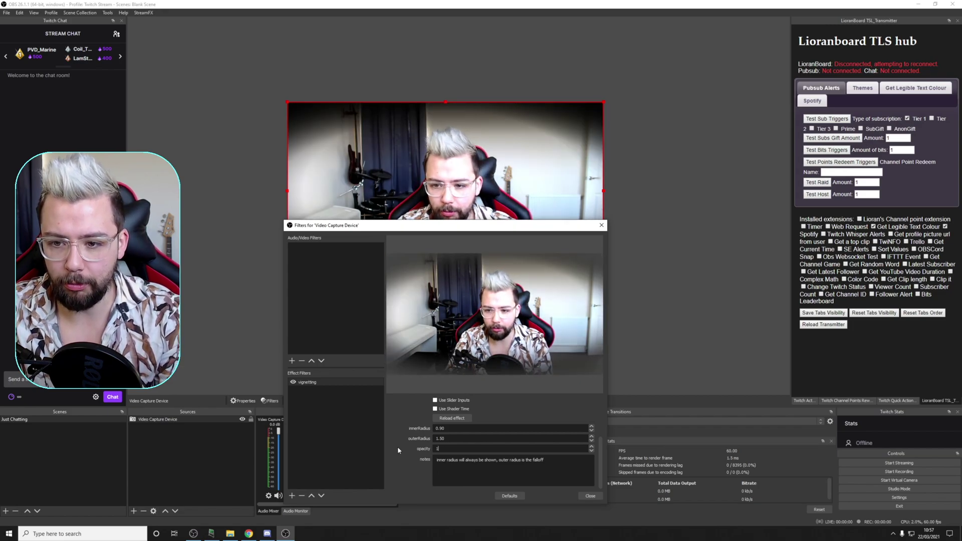
text(.1)
key(BackSpace)
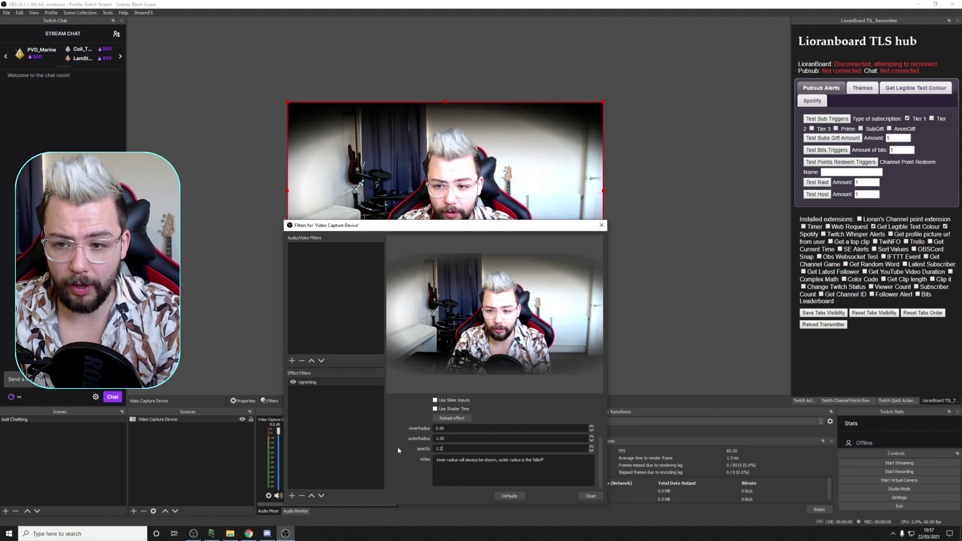
text(6)
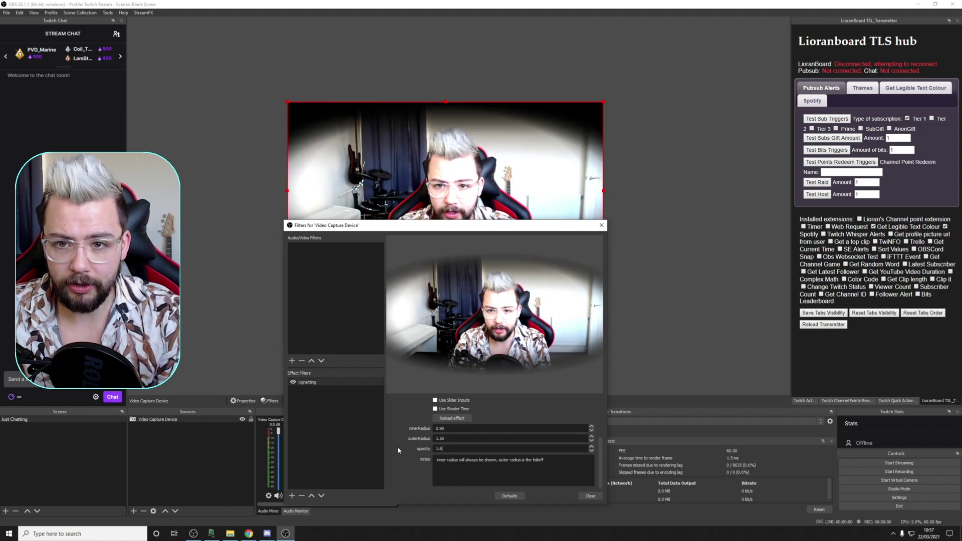
key(BackSpace)
text(9)
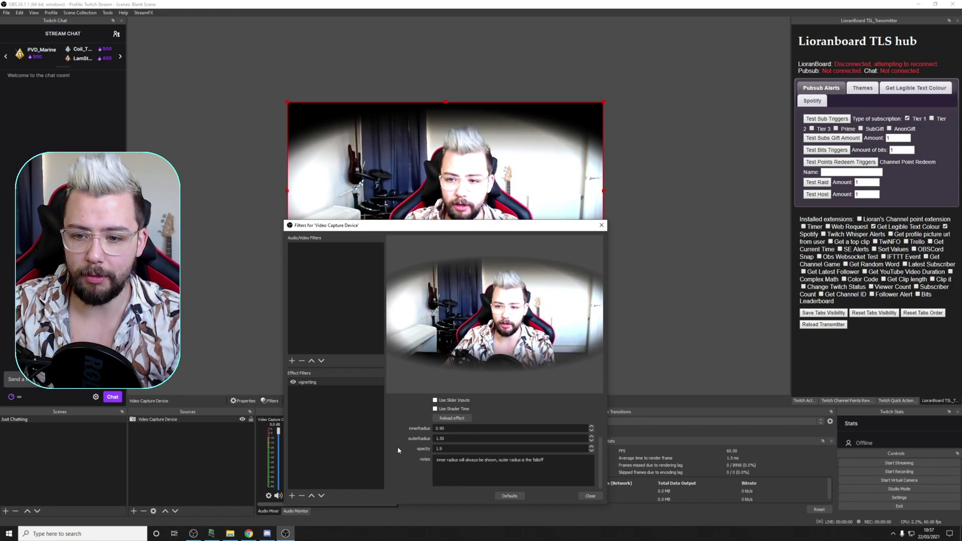
key(BackSpace)
key(BackSpace)
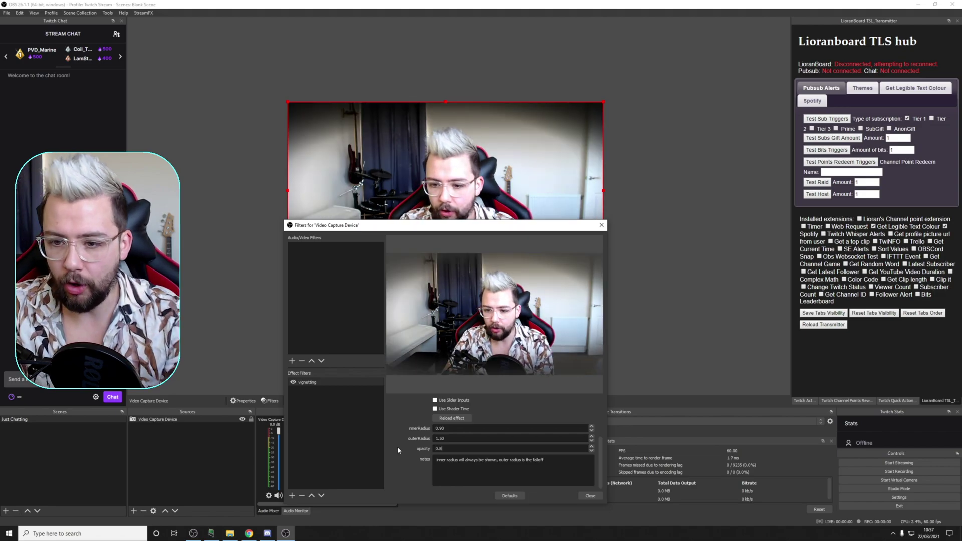
Reset the vignetting filter to defaults and set innerRadius to 0.8.
click(511, 497)
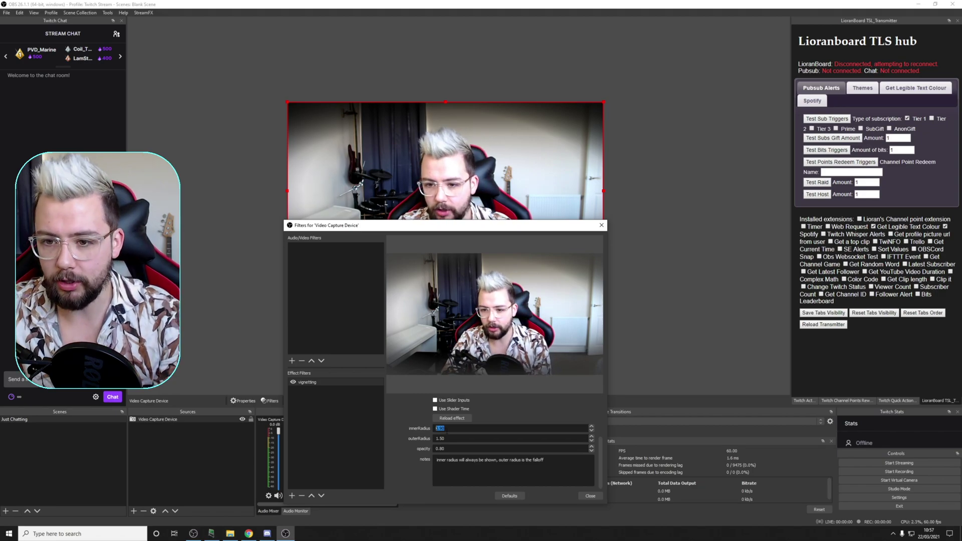
text(0)
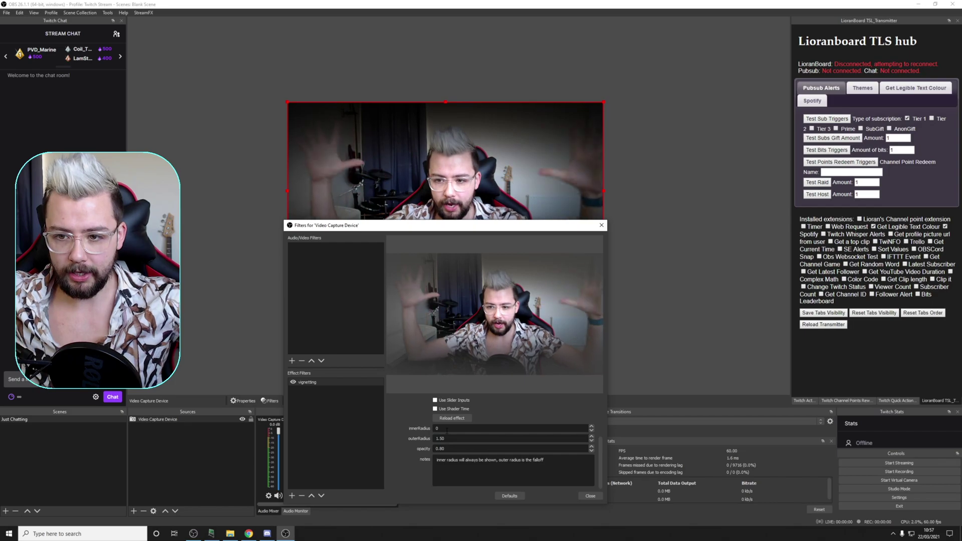
text(.5)
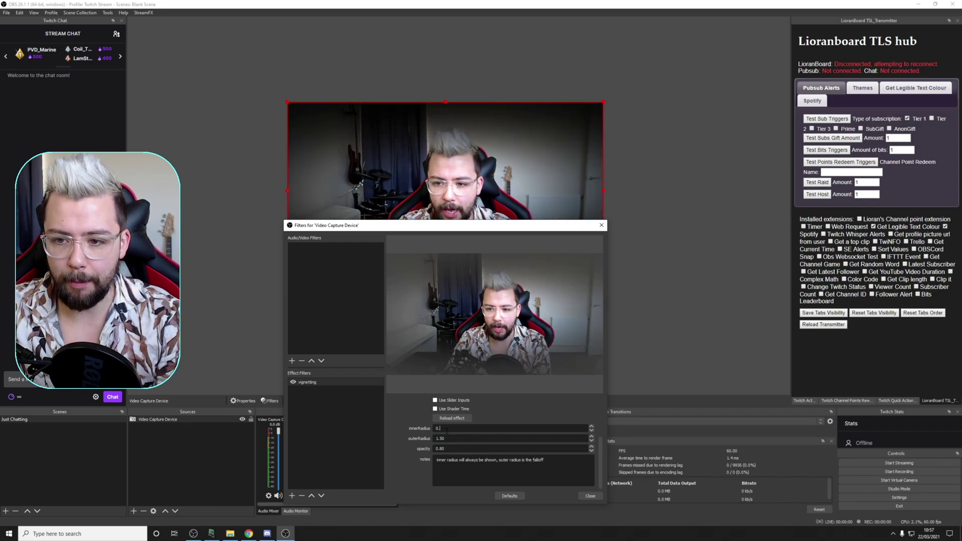
key(BackSpace)
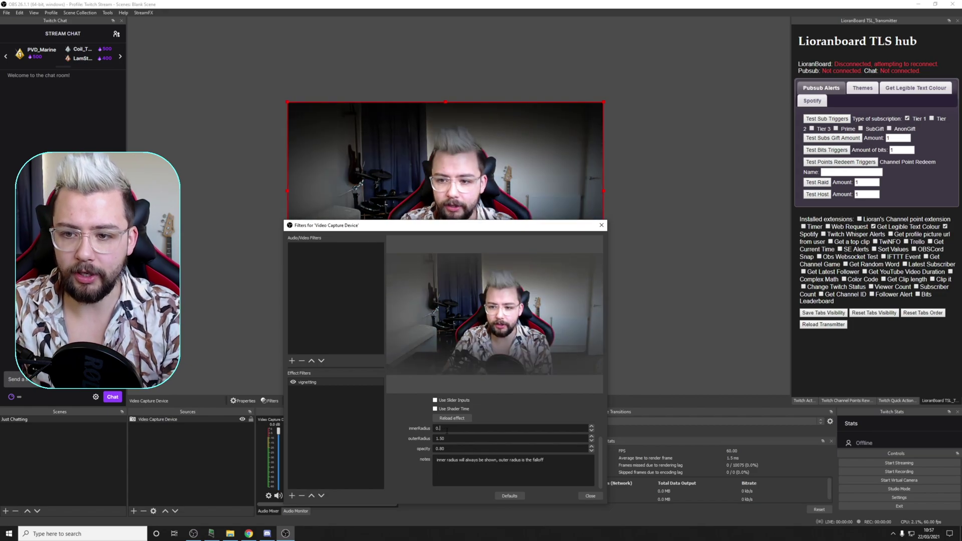
text(8)
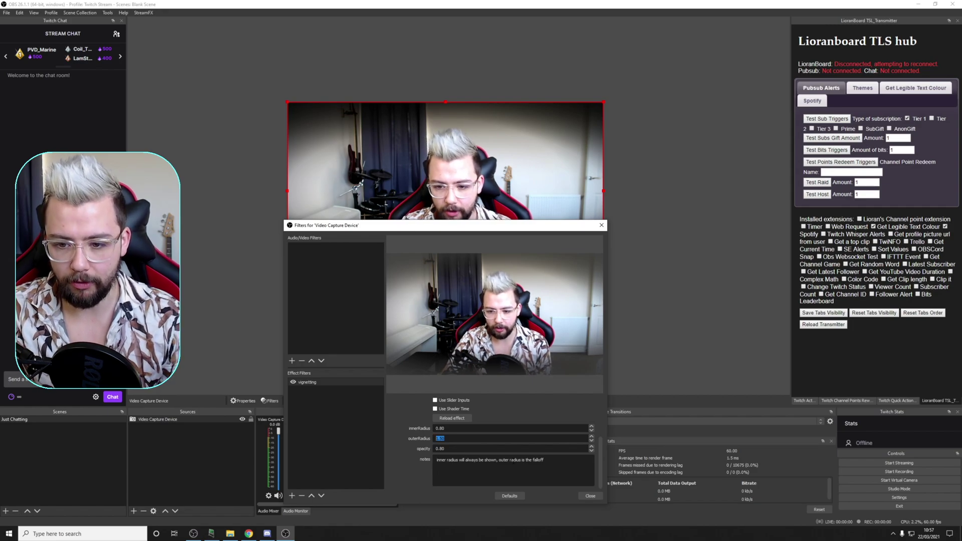
Set outerRadius to 1.6 after trying 0.9 and 1.4.
text(0.8)
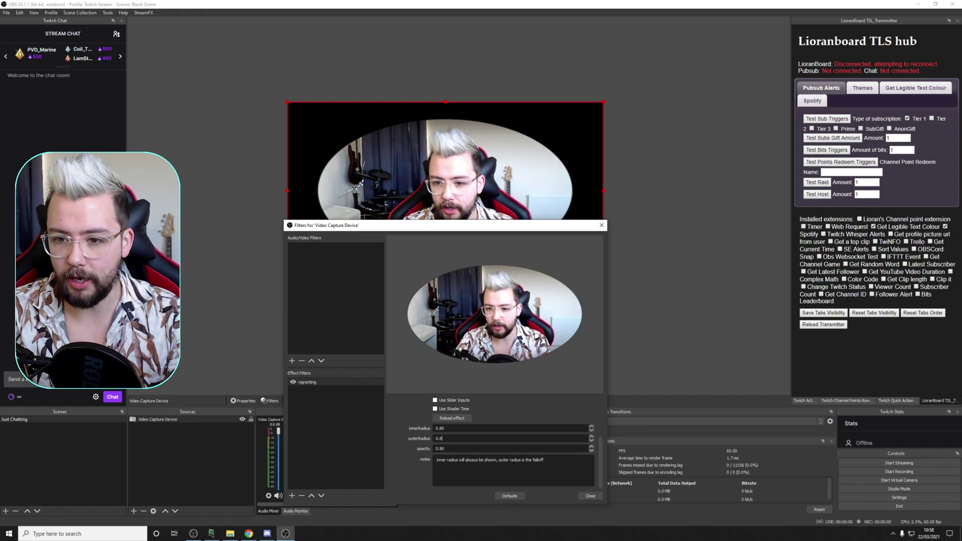
text(9)
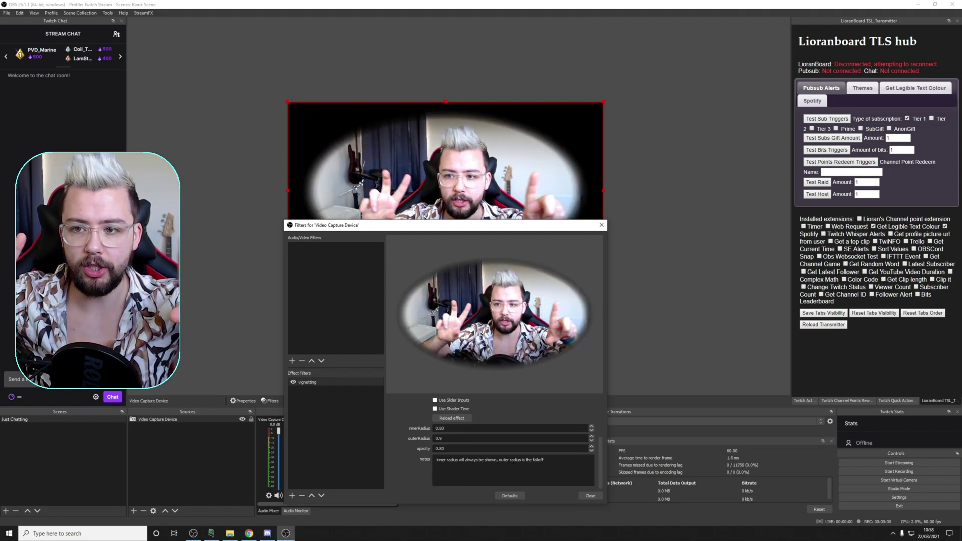
key(BackSpace)
key(BackSpace)
key(BackSpace)
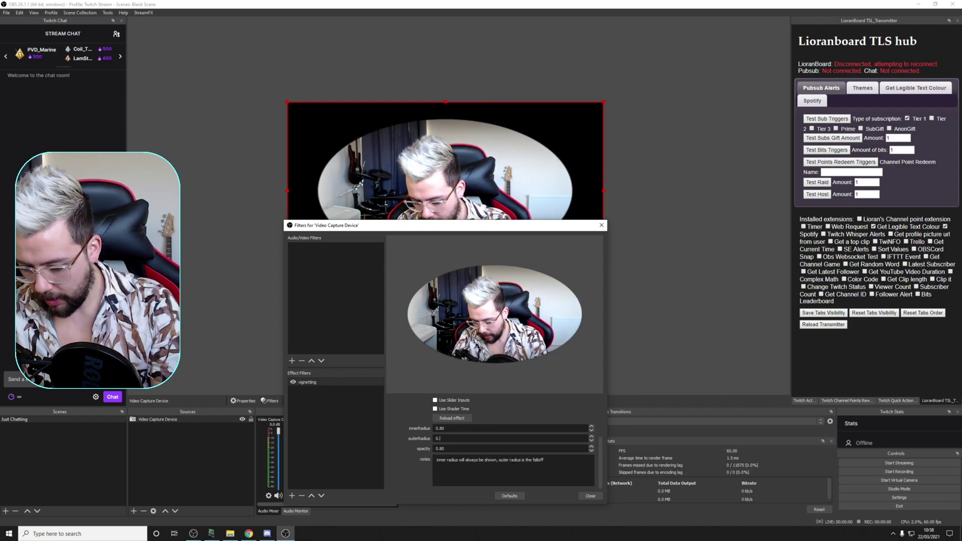
text(1)
text(.4)
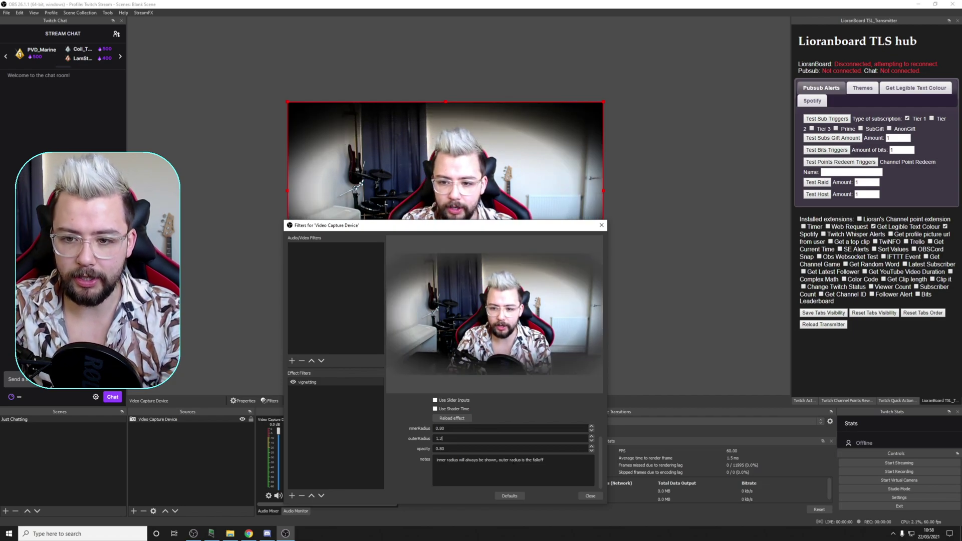
key(BackSpace)
text(60)
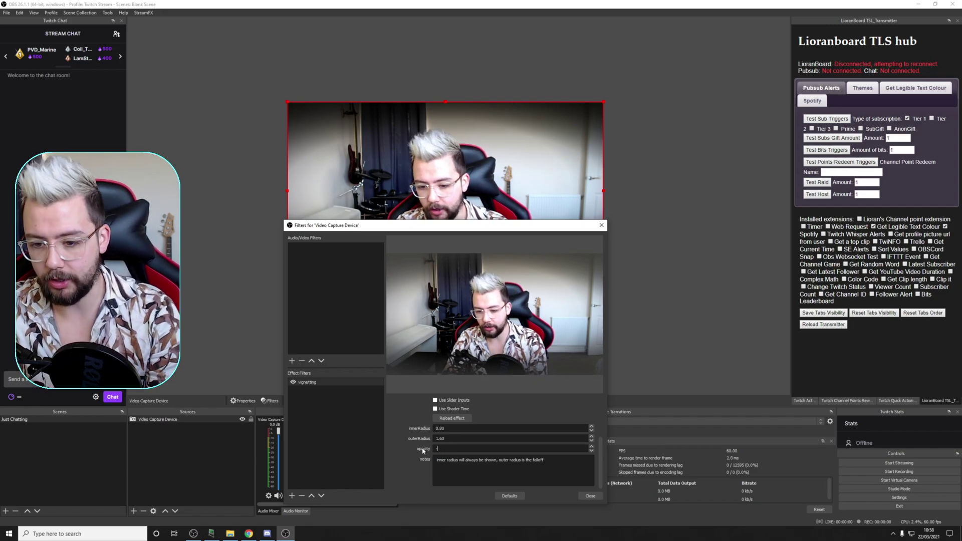
Try a vignetting opacity of -1 to whiten the edges, then restore it to 0.80.
text(1)
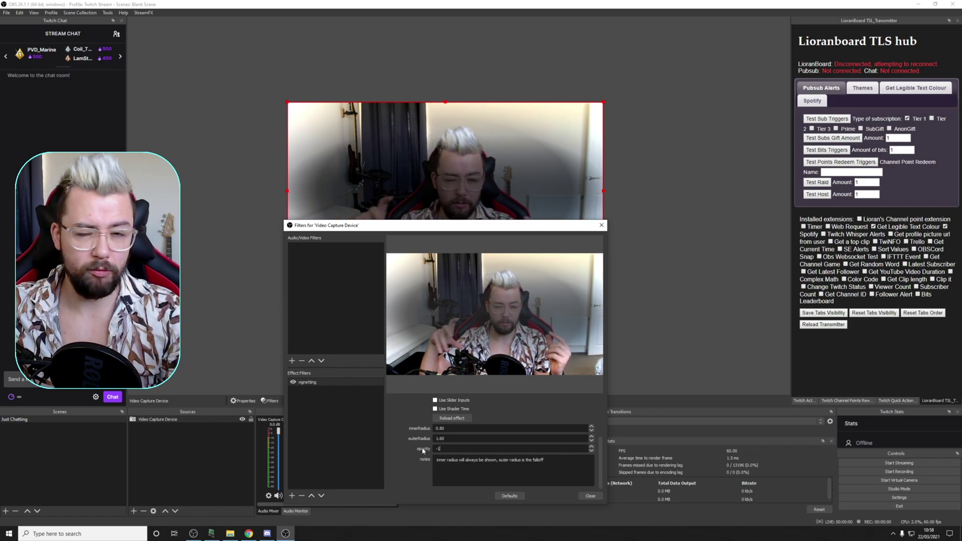
key(Return)
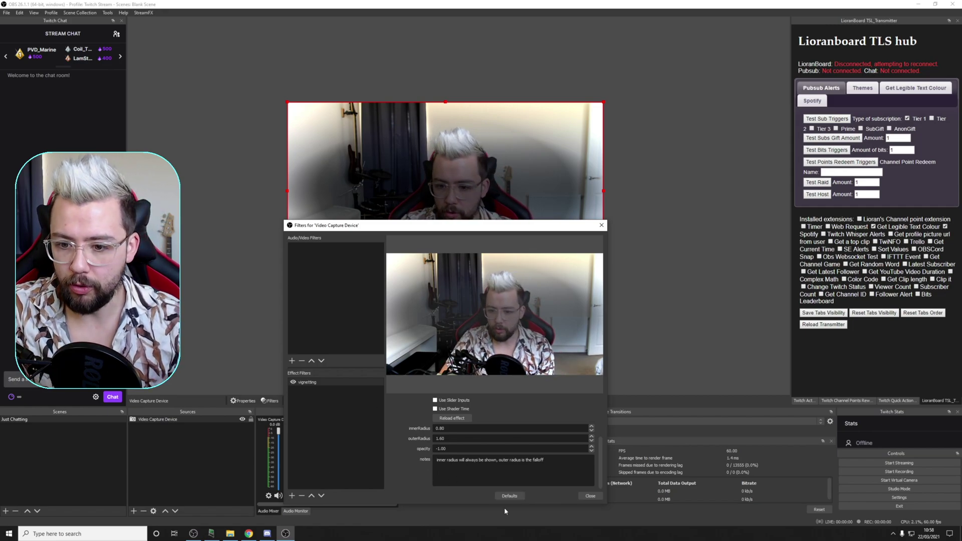
drag(454, 449, 400, 450)
text(0.)
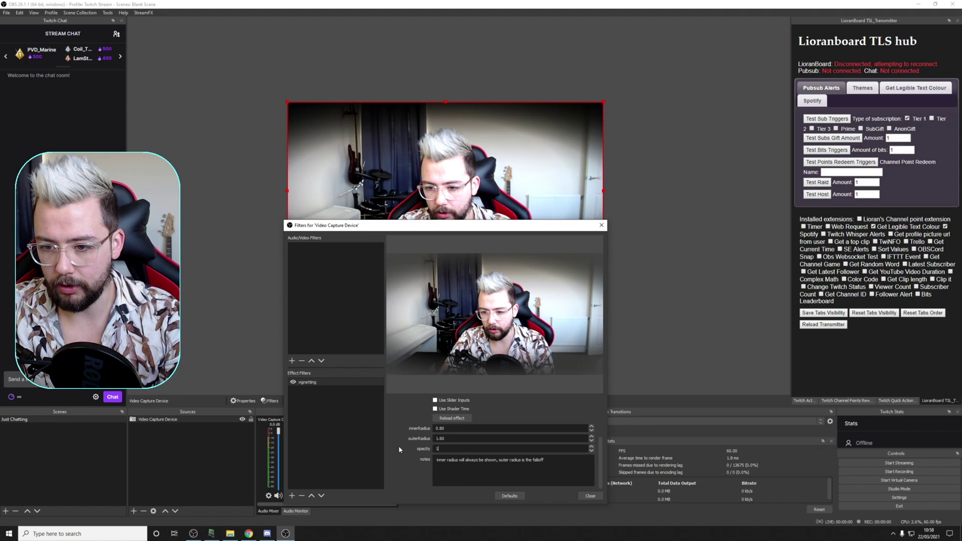
text(80)
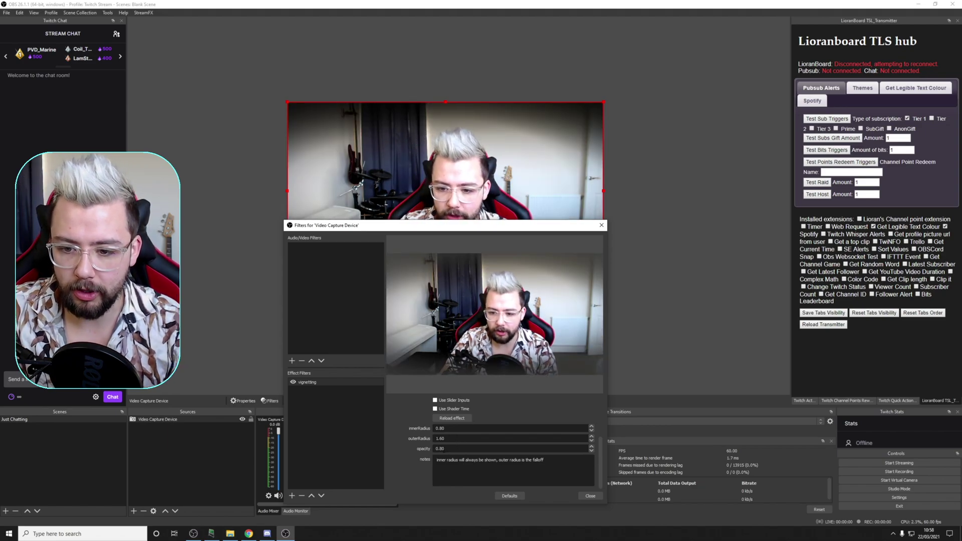
Add a user-defined shader filter named 'scan lines' to the webcam.
click(292, 496)
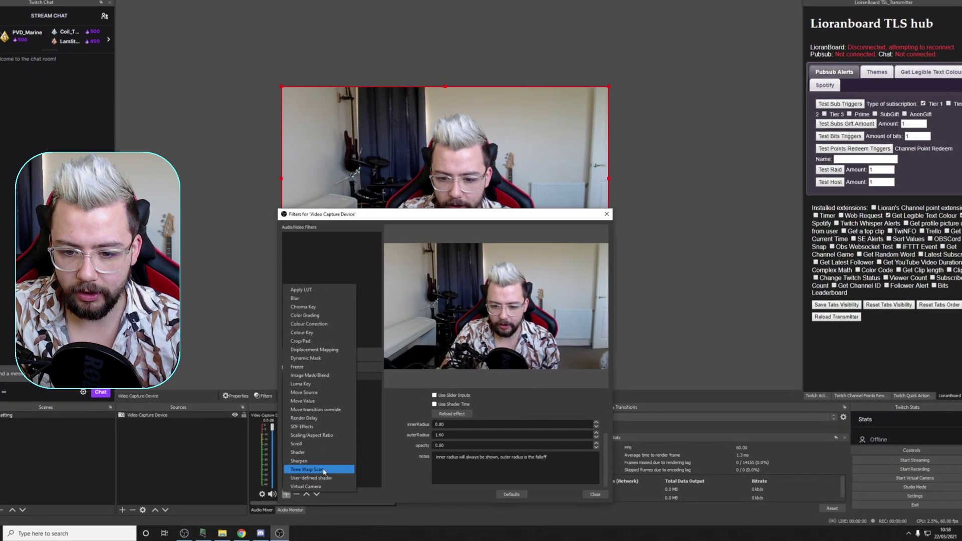
click(310, 481)
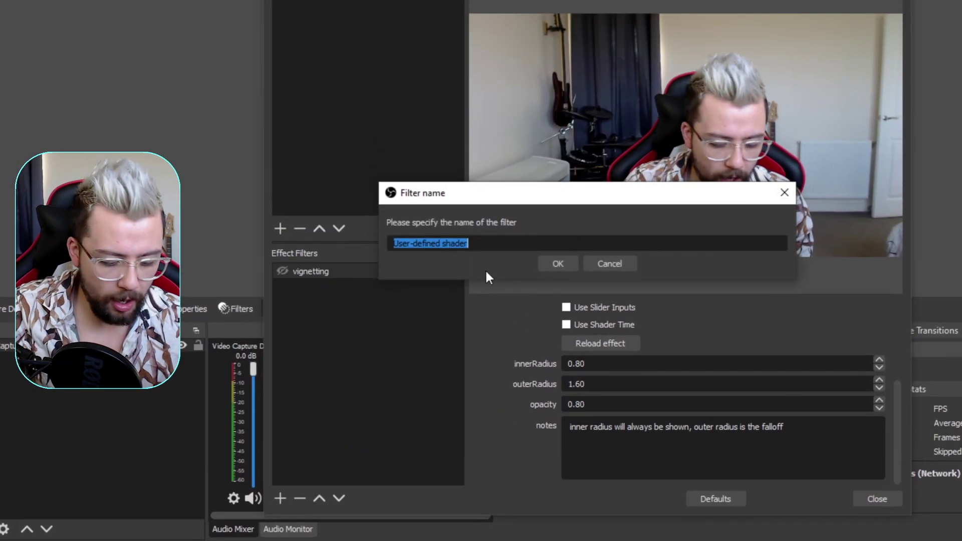
text(scan lines)
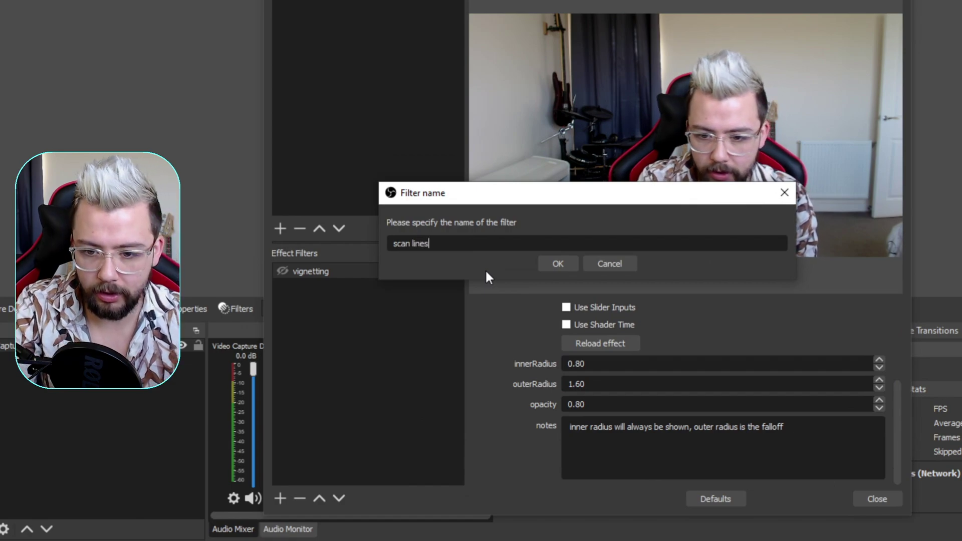
key(Return)
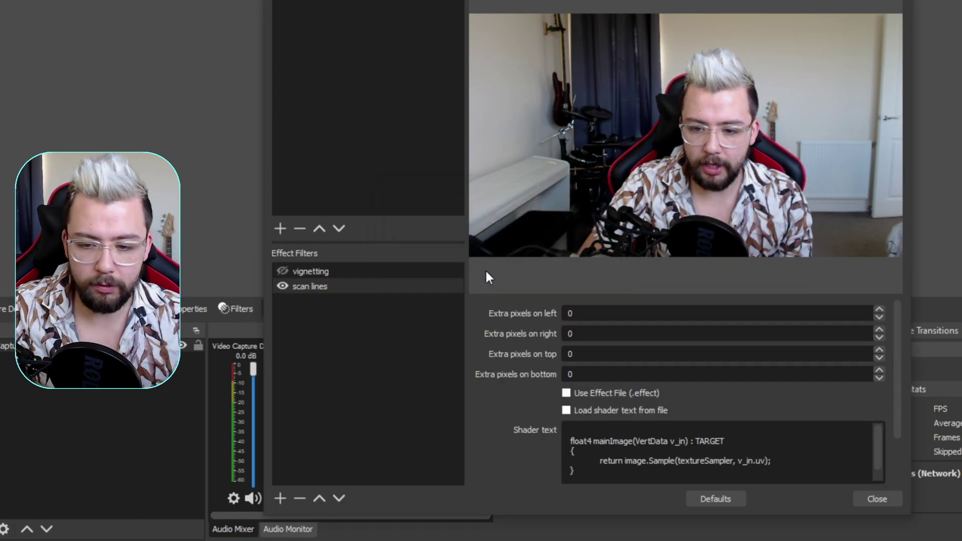
scroll(576, 360, down, 1)
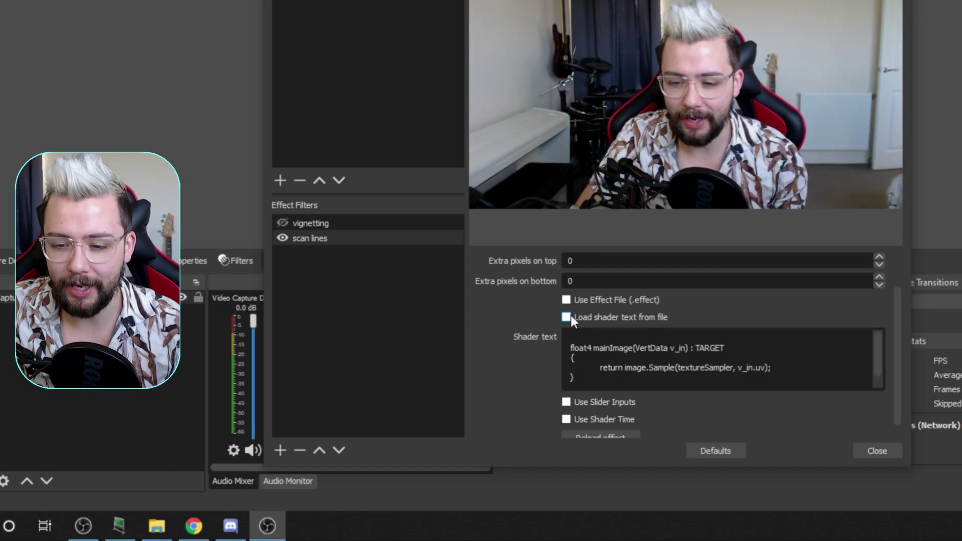
Make the scan lines filter load scan_line.shader from the obs-shaderfilter examples folder.
click(567, 317)
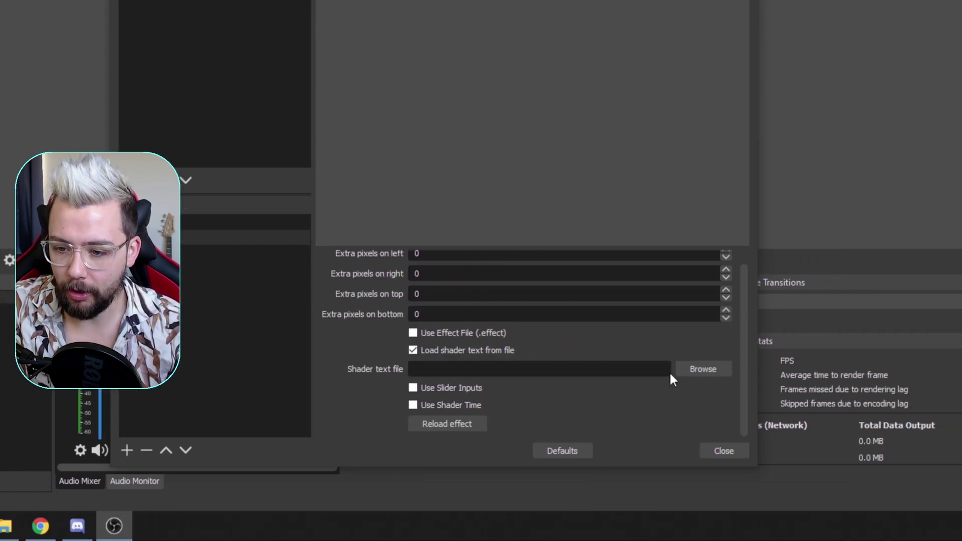
click(703, 369)
scroll(446, 250, down, 5)
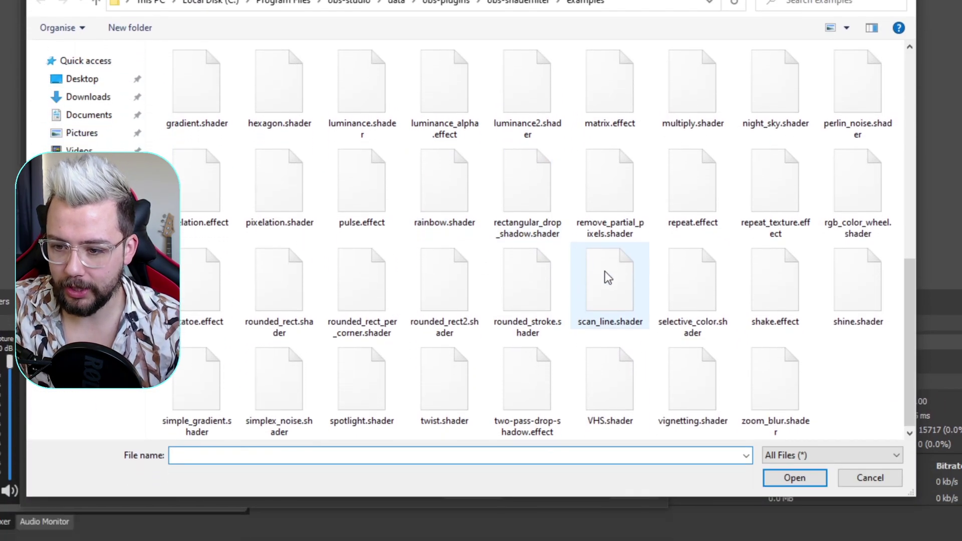
double_click(604, 293)
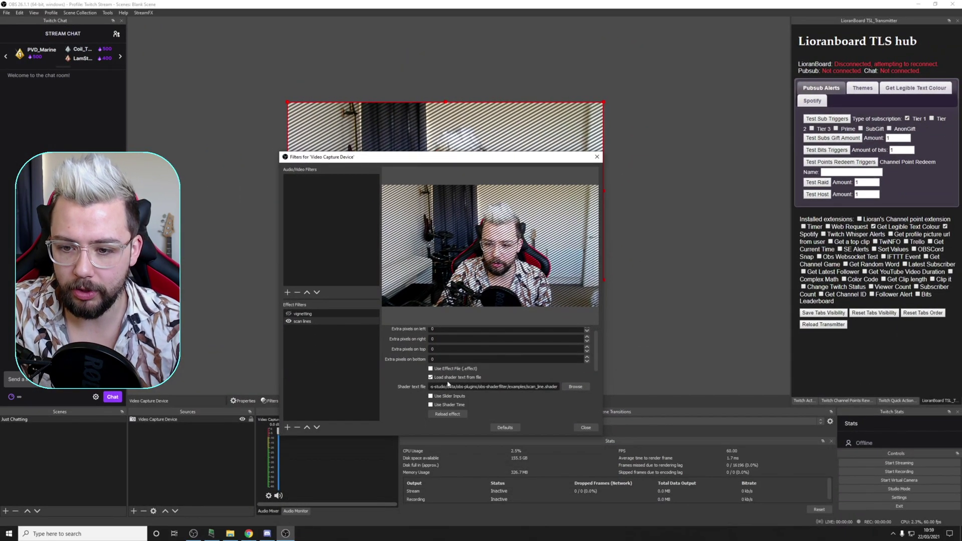
scroll(445, 386, down, 1)
scroll(437, 387, down, 1)
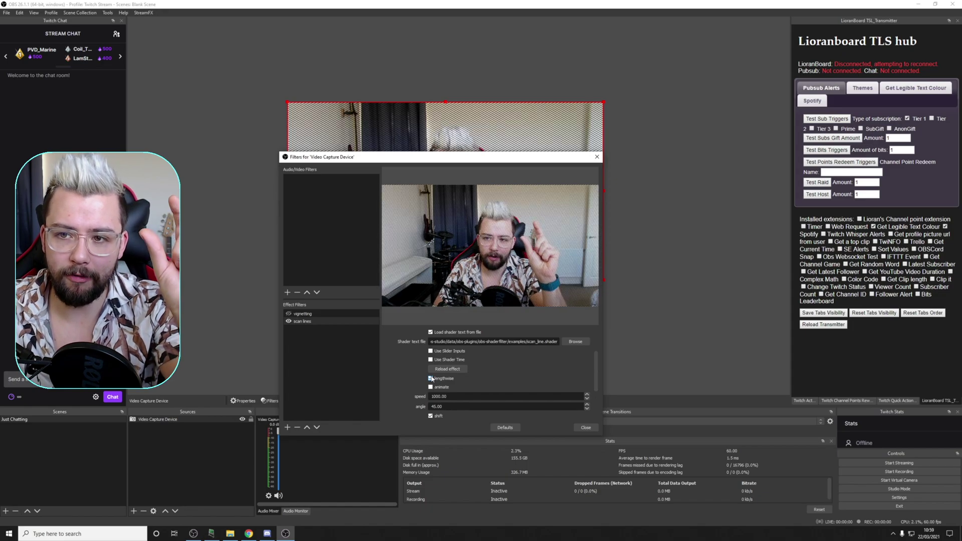
Enable the lengthwise and animate options on the scan lines shader.
click(431, 378)
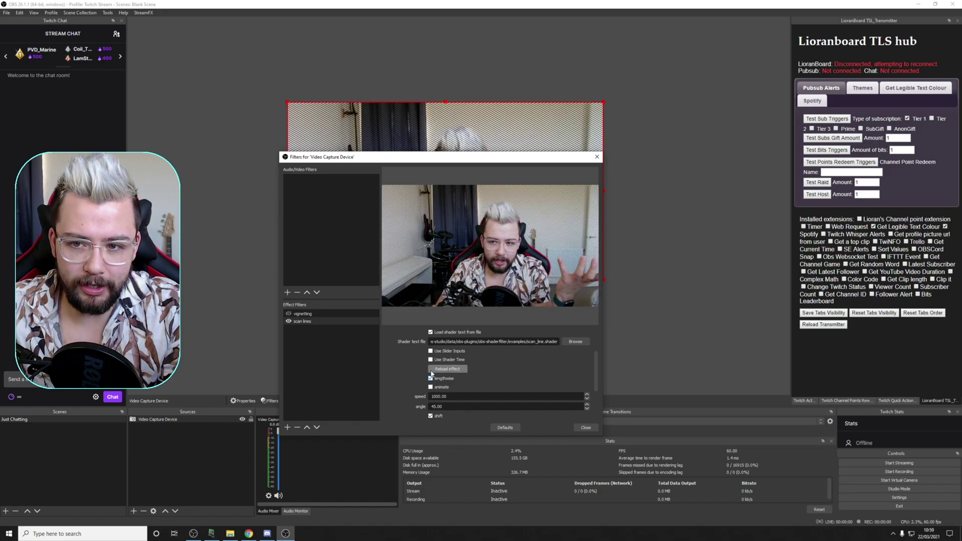
click(430, 388)
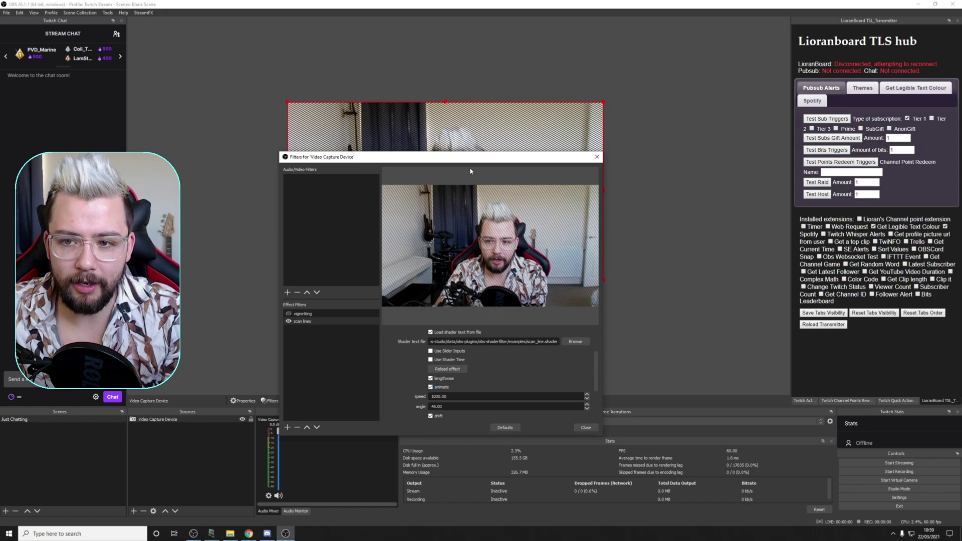
drag(466, 160, 493, 344)
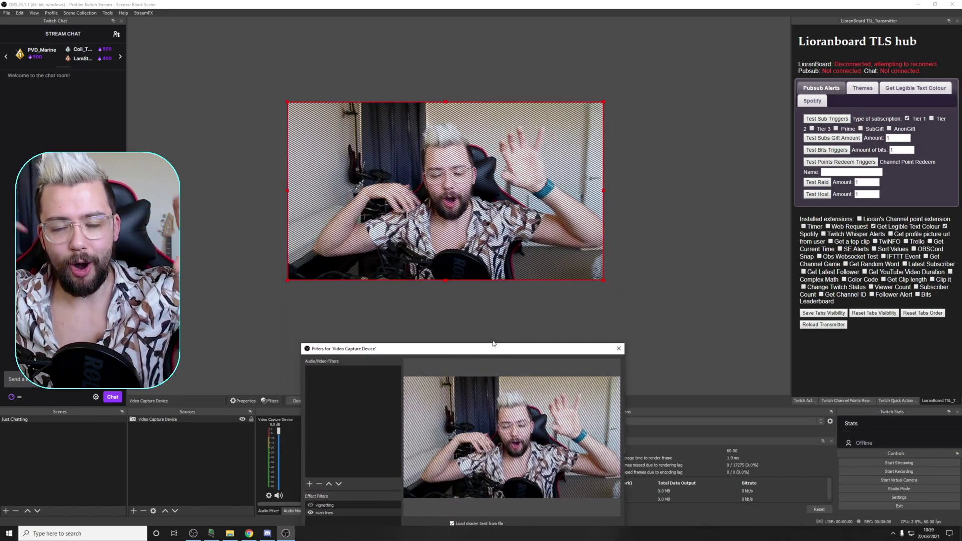
drag(512, 354, 499, 189)
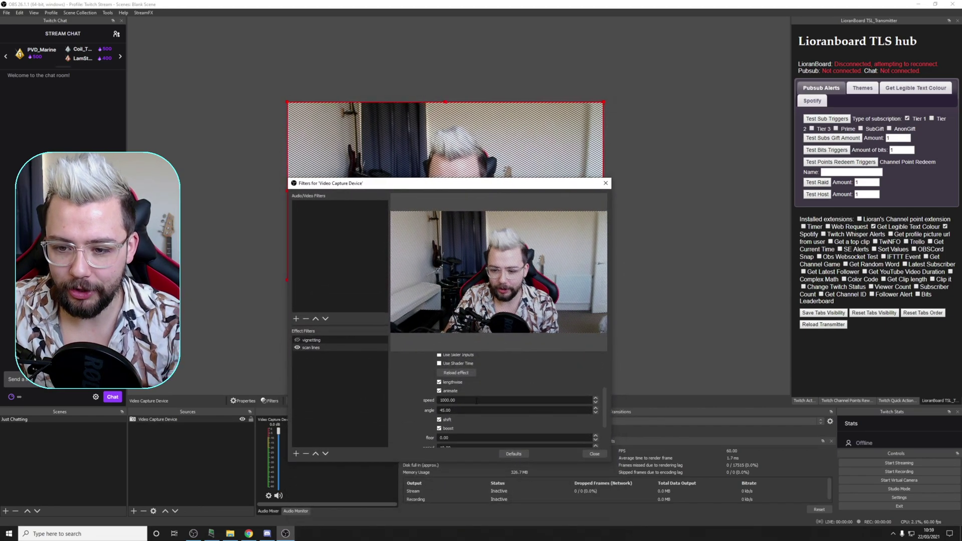
Set the scan lines speed to 1000 and the angle to 100.
double_click(473, 400)
text(0)
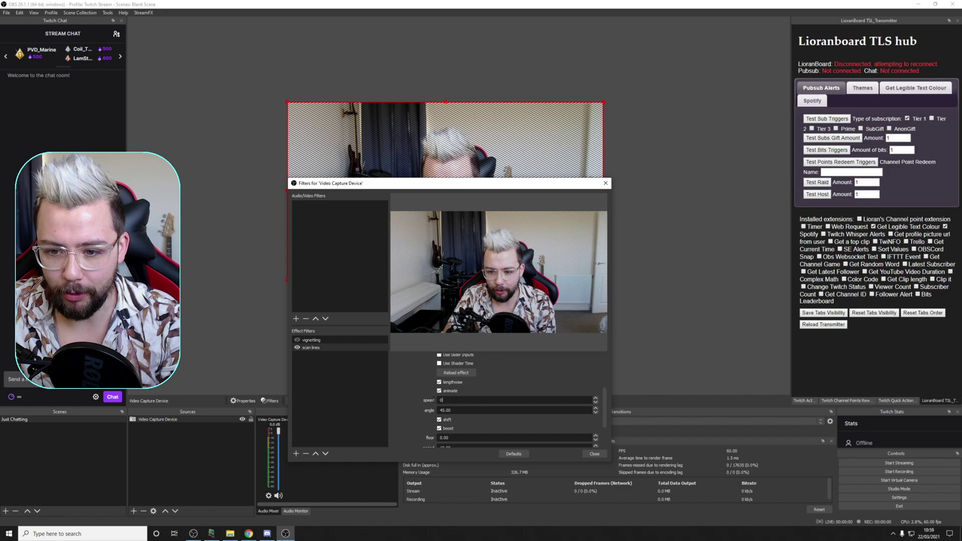
key(BackSpace)
text(1)
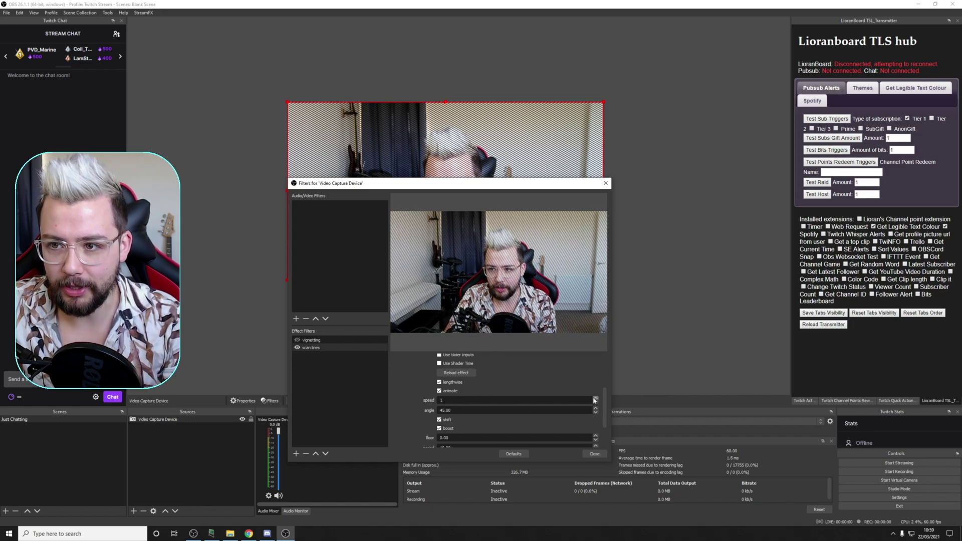
text(0000)
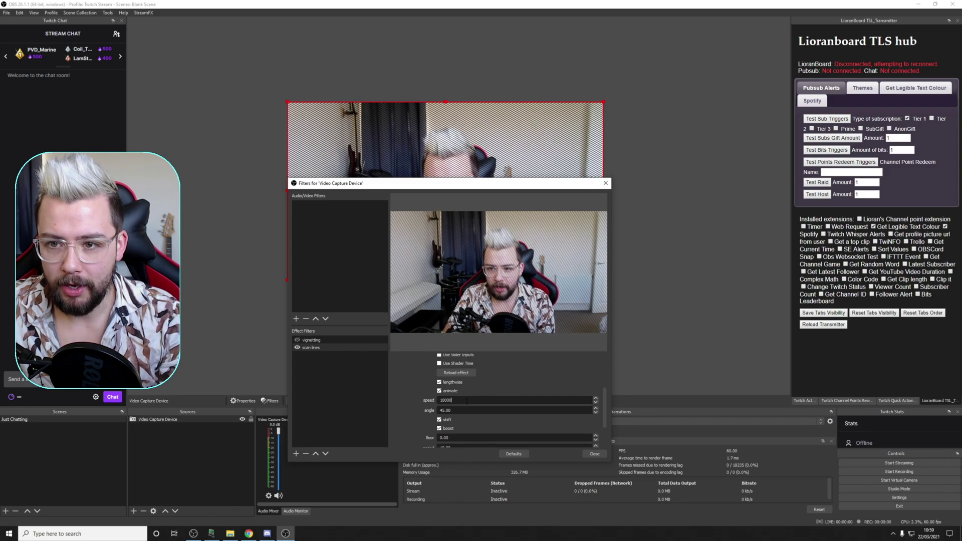
key(BackSpace)
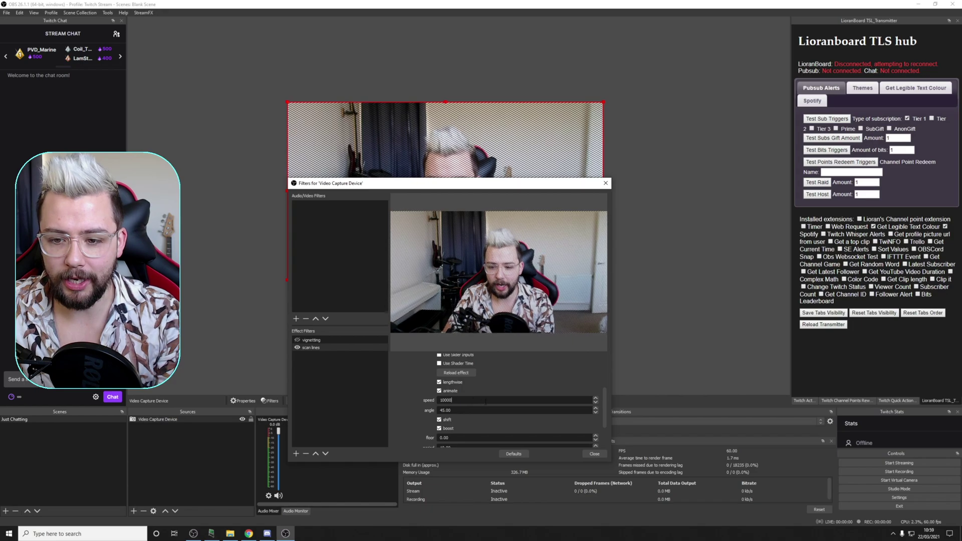
key(Return)
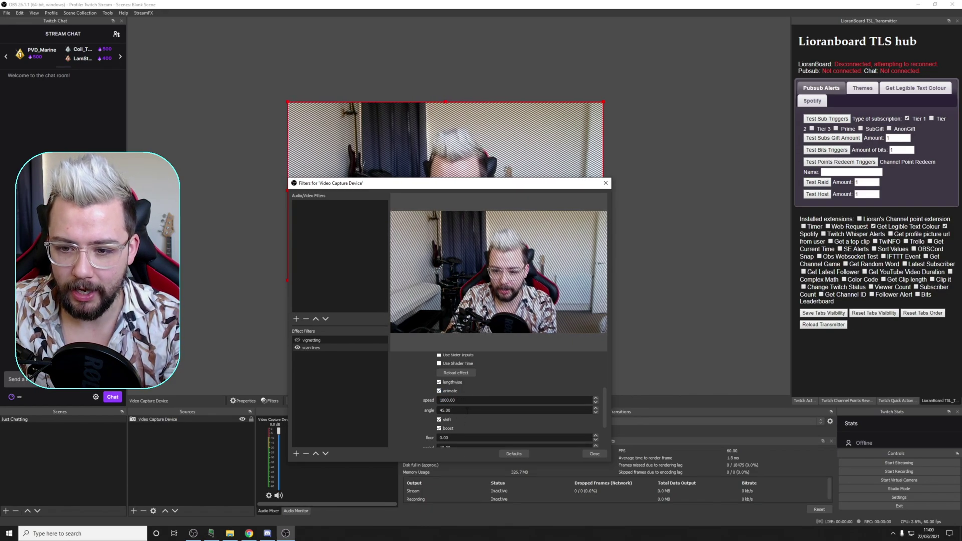
key(Tab)
text(0)
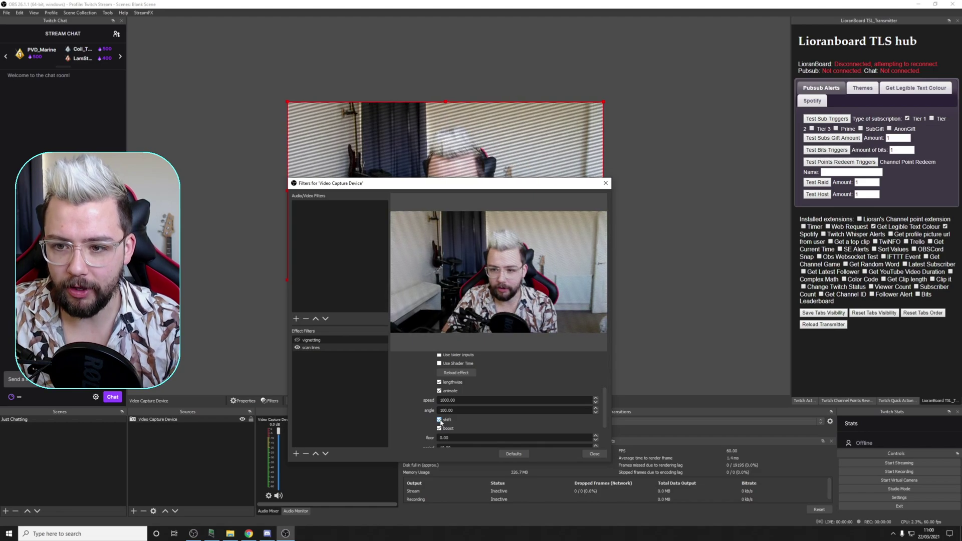
Enable the shift and boost options on the scan lines shader.
click(441, 421)
click(440, 421)
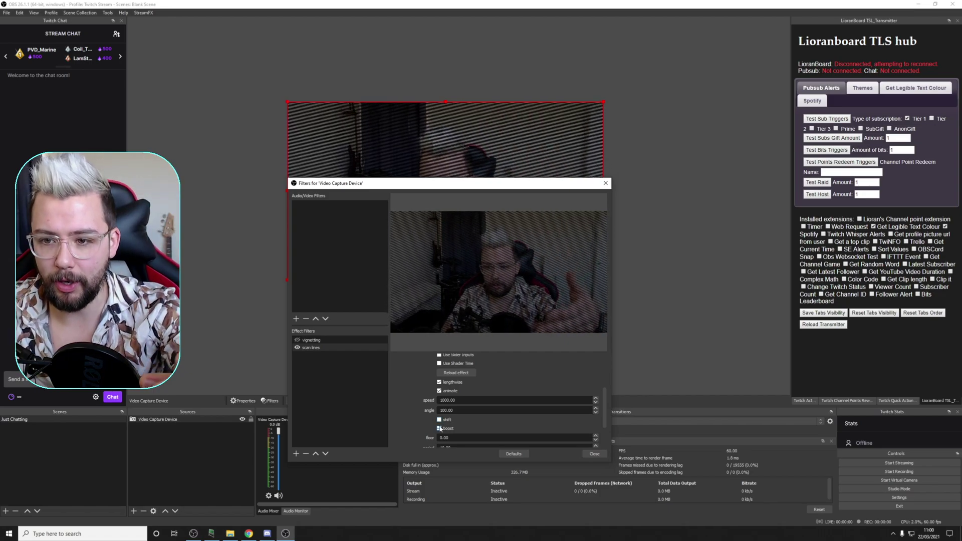
click(440, 420)
click(440, 429)
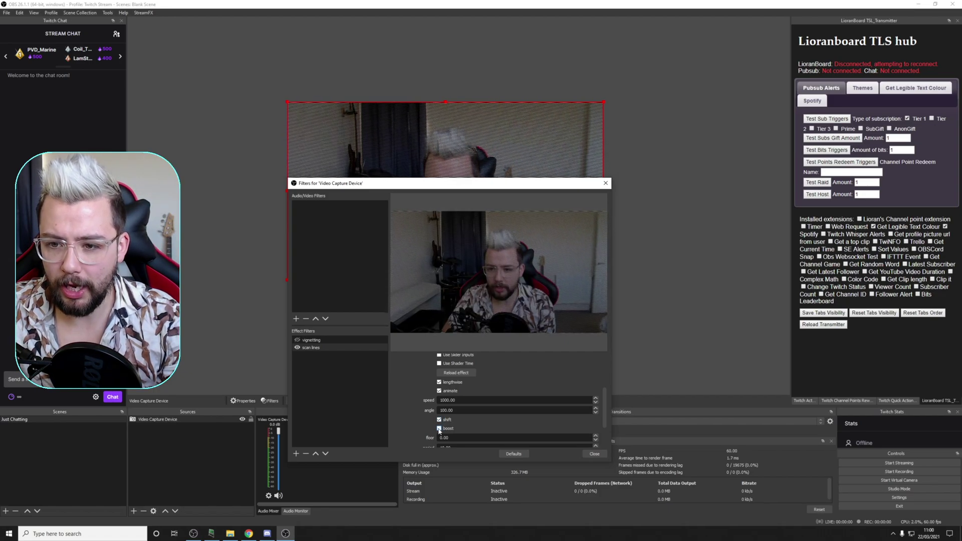
scroll(431, 423, down, 1)
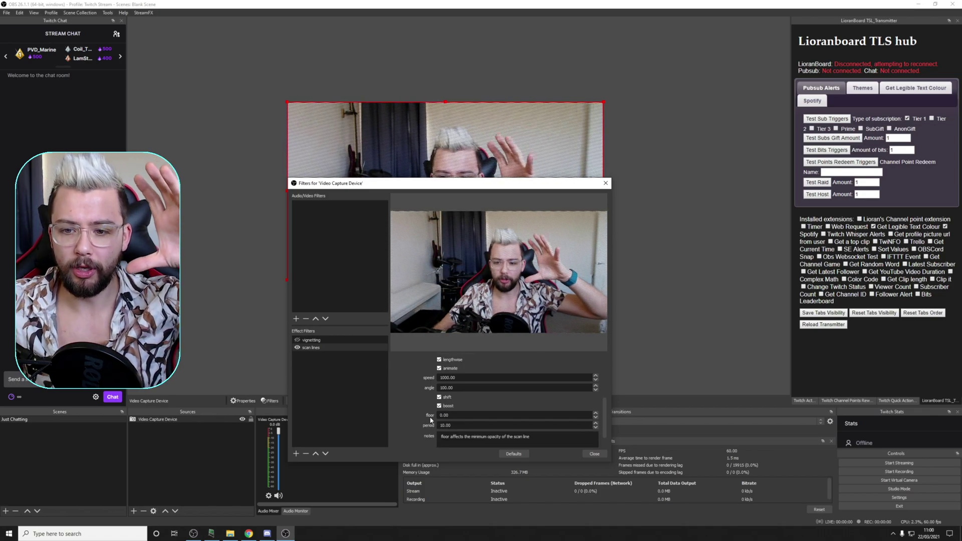
Compare brightness with shift off and on, leave it on, and re-enable vignetting.
click(439, 398)
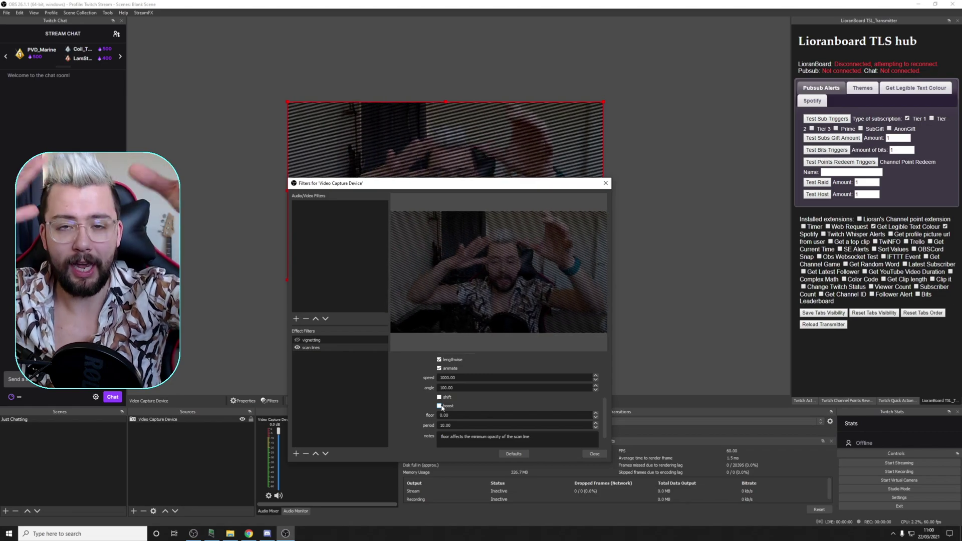
click(440, 397)
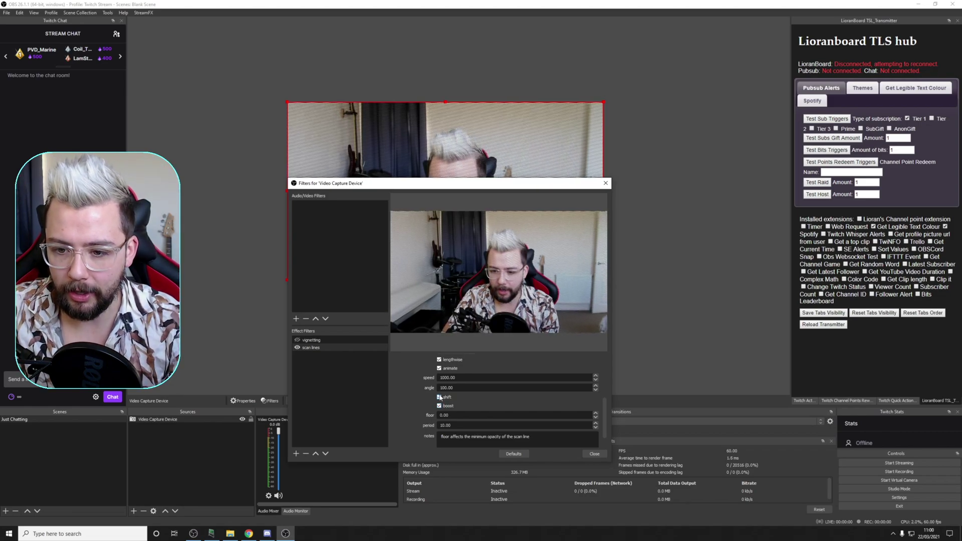
click(440, 397)
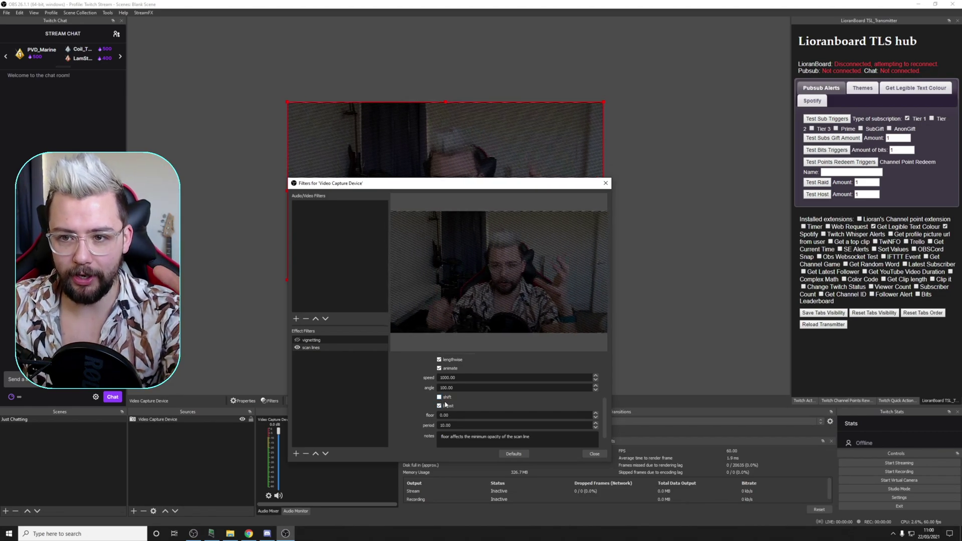
click(439, 397)
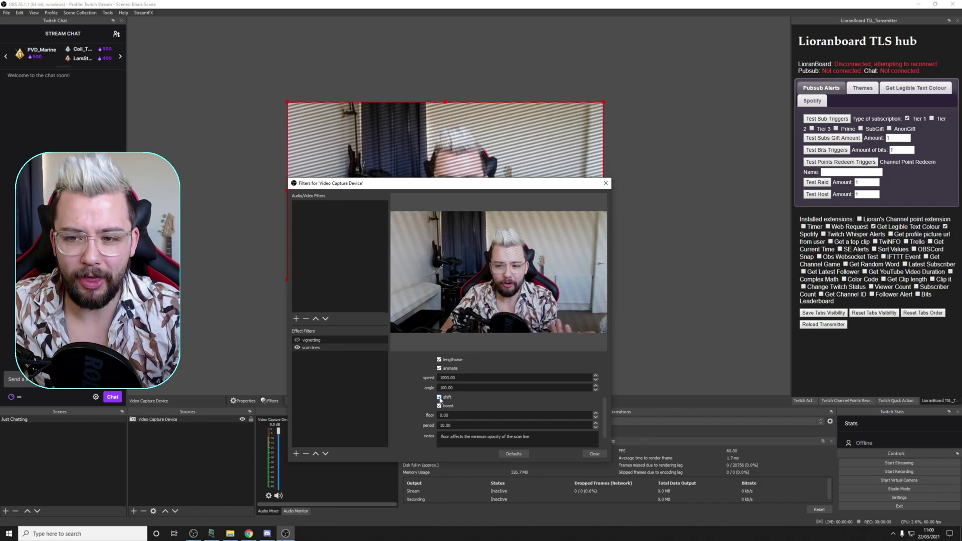
scroll(441, 412, down, 1)
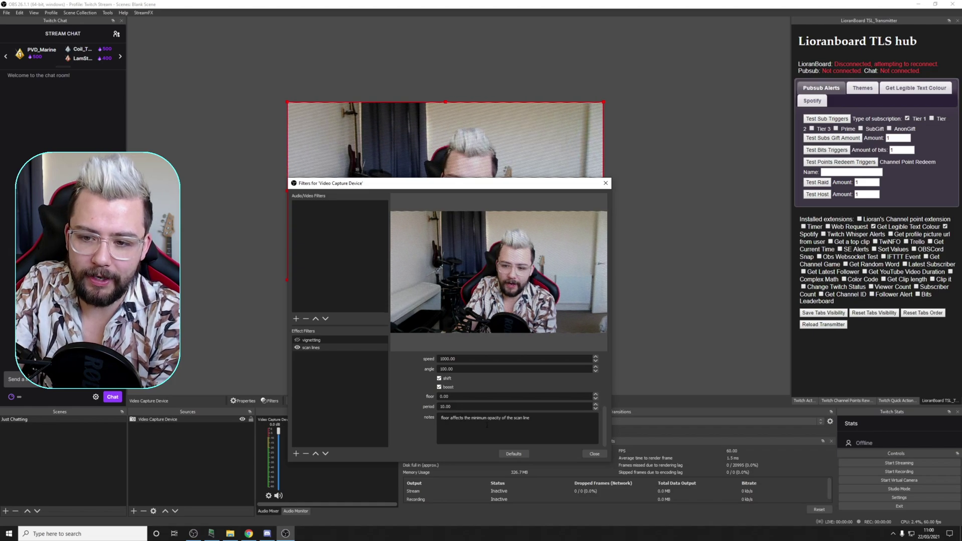
click(465, 399)
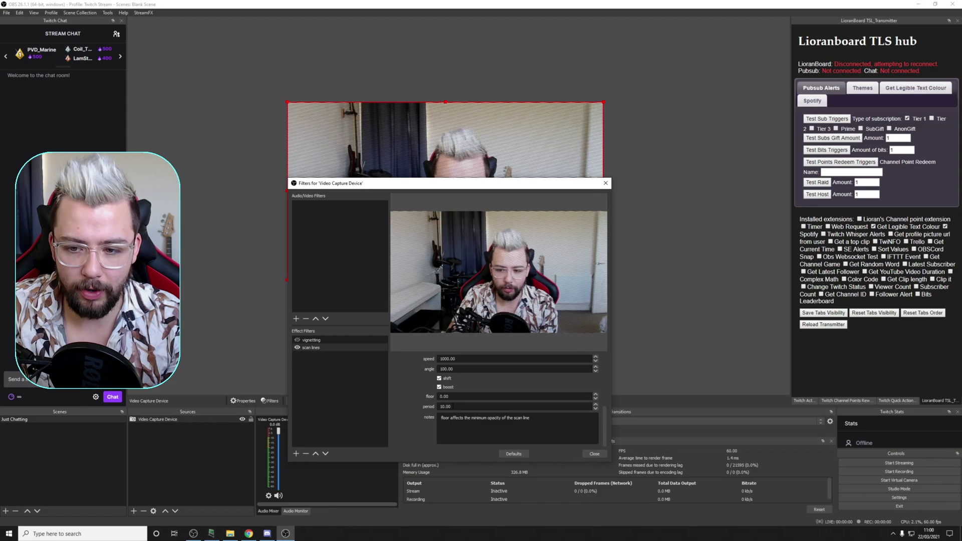
click(297, 341)
drag(388, 183, 361, 297)
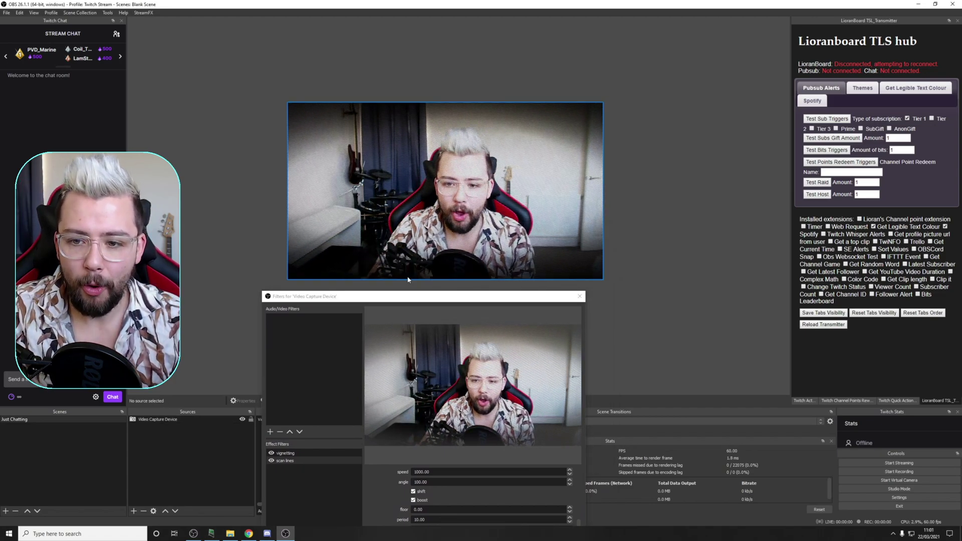
Compare both filter orders, leaving vignetting listed below scan lines.
drag(400, 297, 623, 149)
click(521, 303)
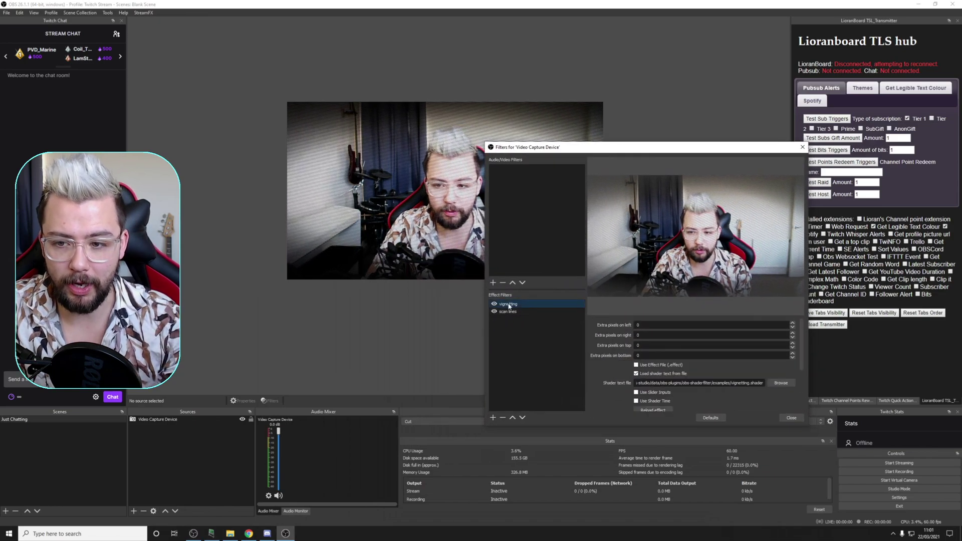
click(523, 417)
click(513, 417)
click(522, 417)
click(512, 417)
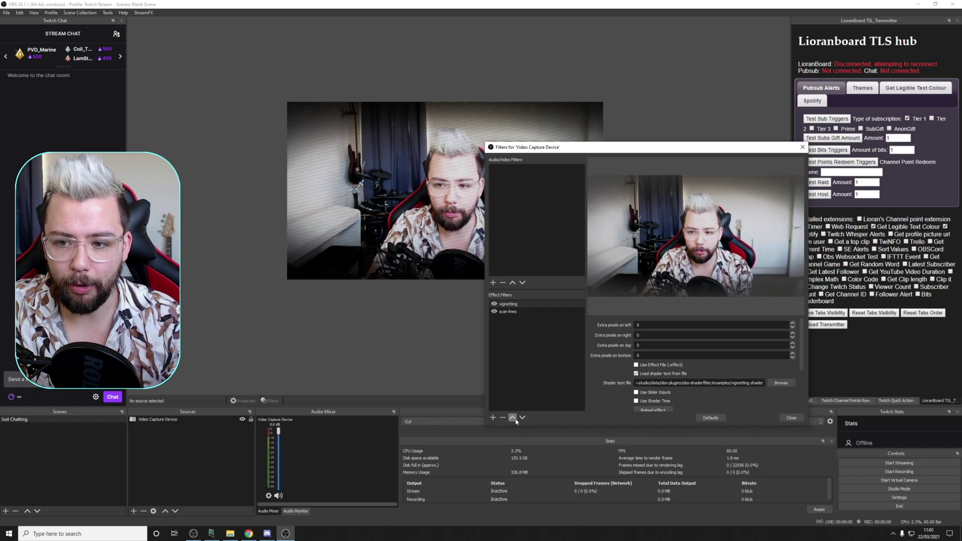
click(523, 418)
click(513, 418)
click(523, 418)
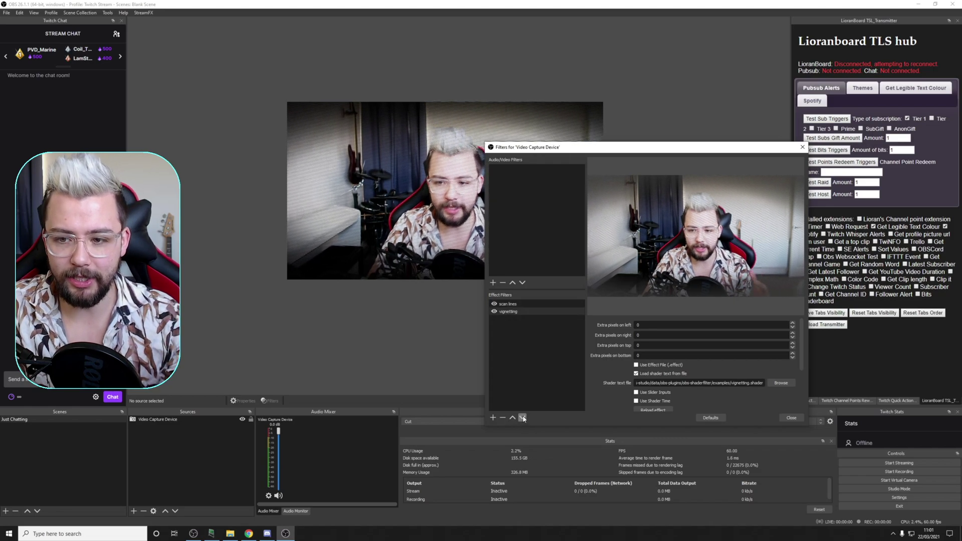
click(513, 417)
click(522, 417)
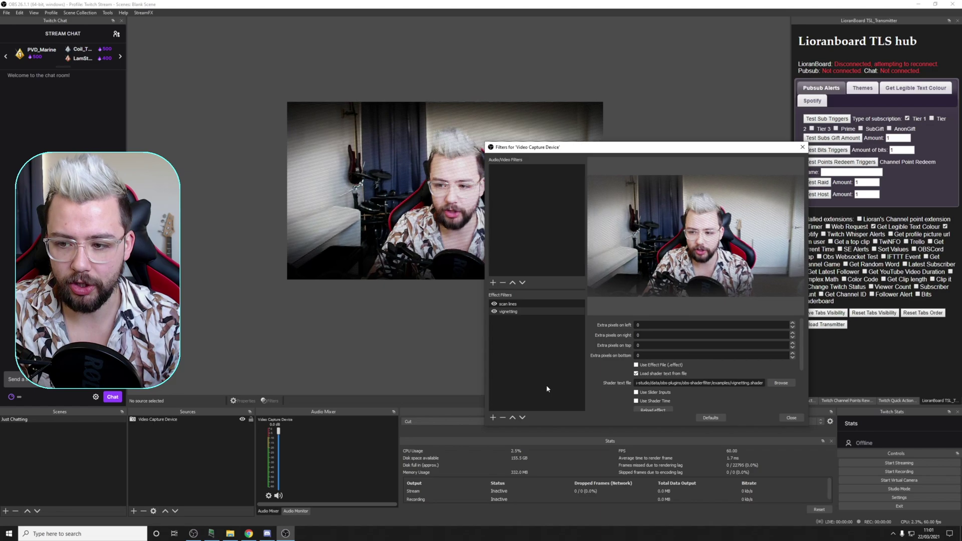
scroll(598, 389, down, 3)
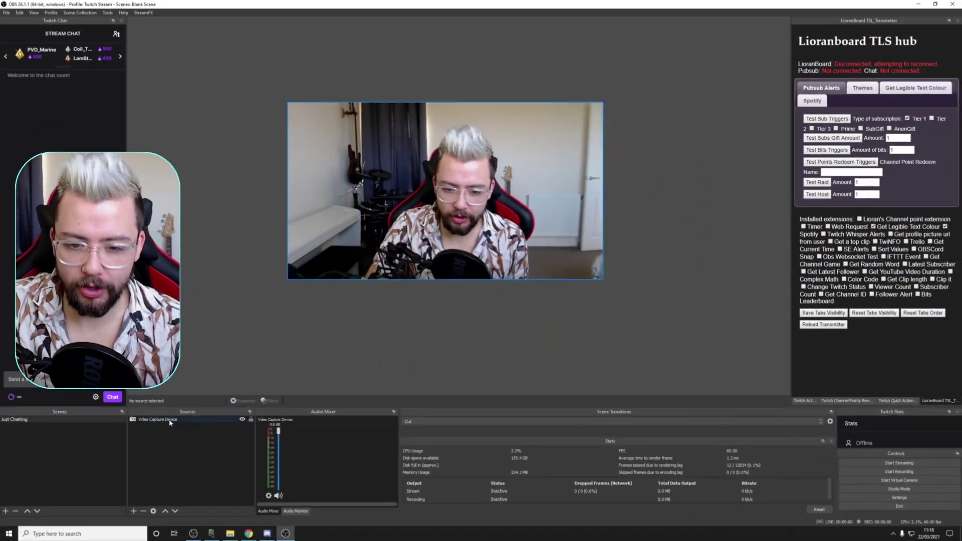
Add a user-defined shader filter named 'matrix' to the webcam source.
right_click(170, 423)
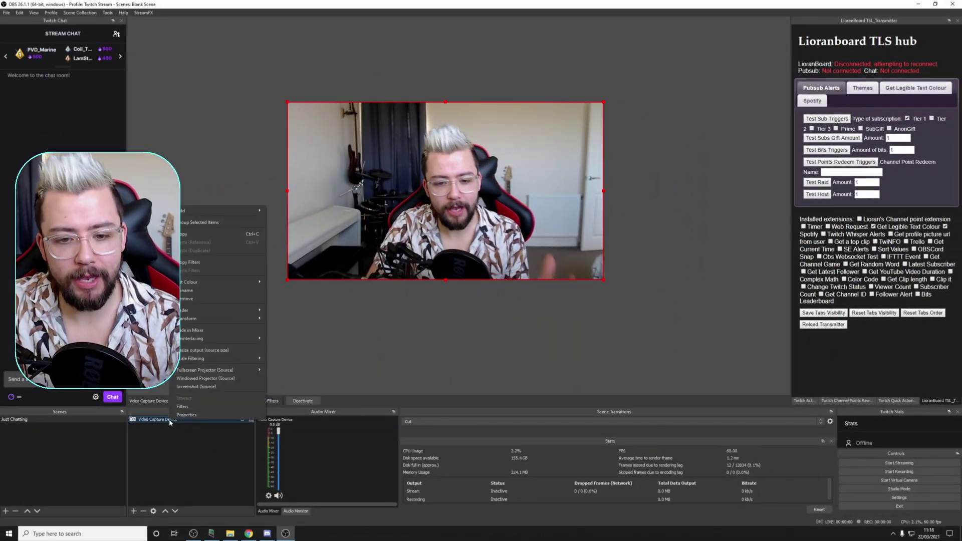
click(195, 406)
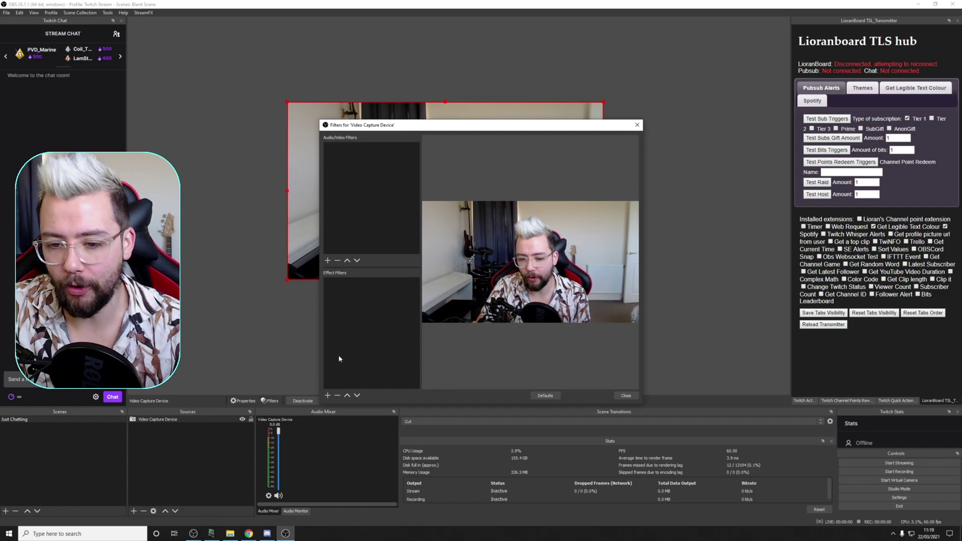
click(328, 396)
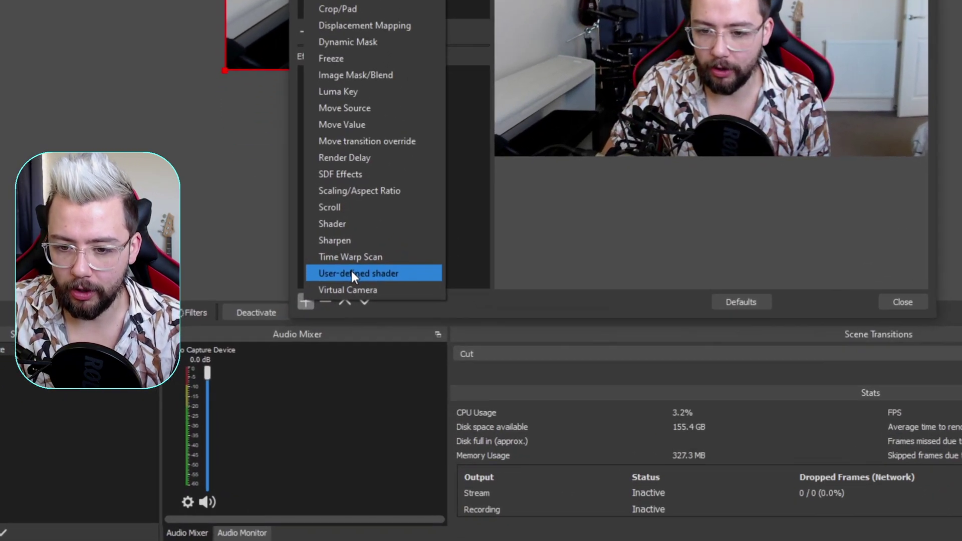
click(350, 381)
text(matrix)
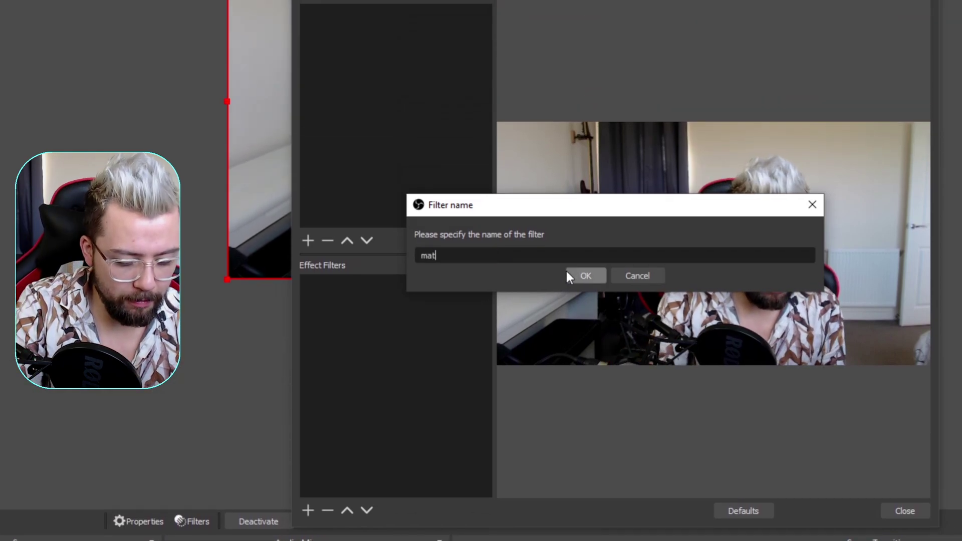
click(568, 274)
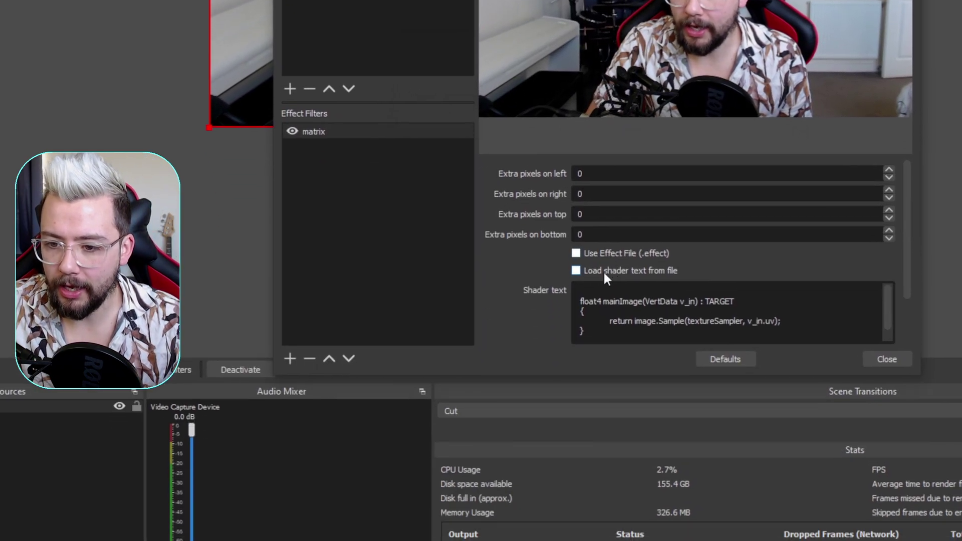
Load ascii.shader from file into the matrix filter.
click(595, 409)
click(609, 270)
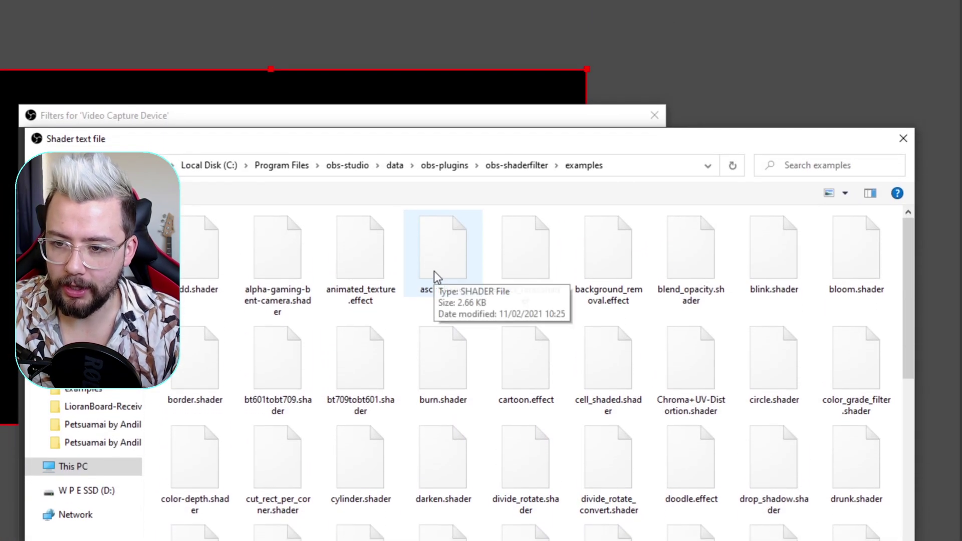
double_click(434, 272)
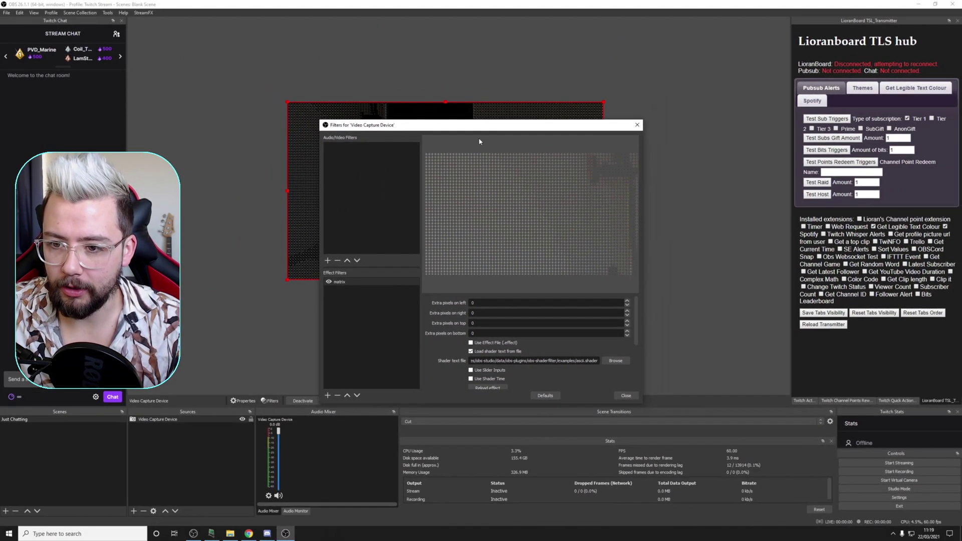
drag(477, 140, 562, 299)
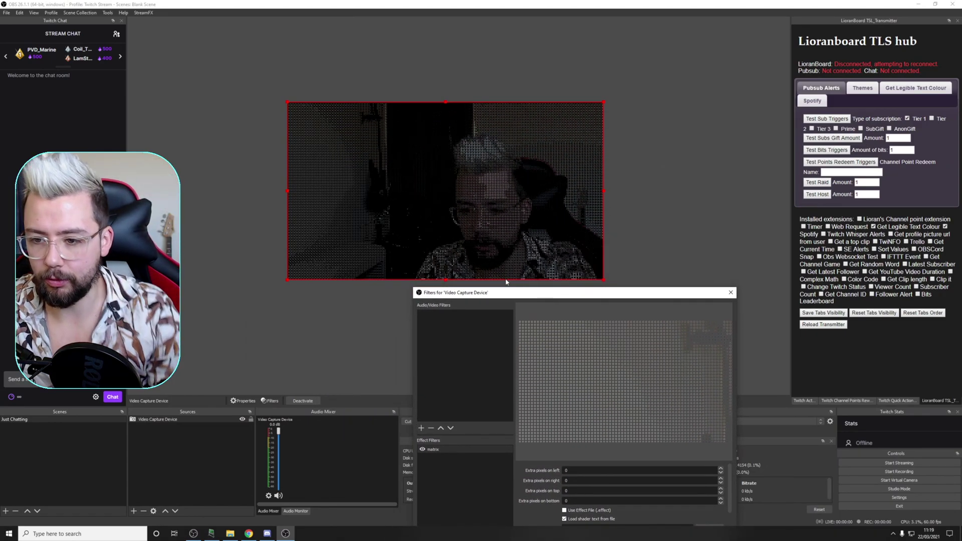
drag(518, 293, 548, 90)
Raise the matrix filter's scale to 6 and turn on monochrome.
scroll(563, 300, down, 1)
scroll(563, 299, down, 2)
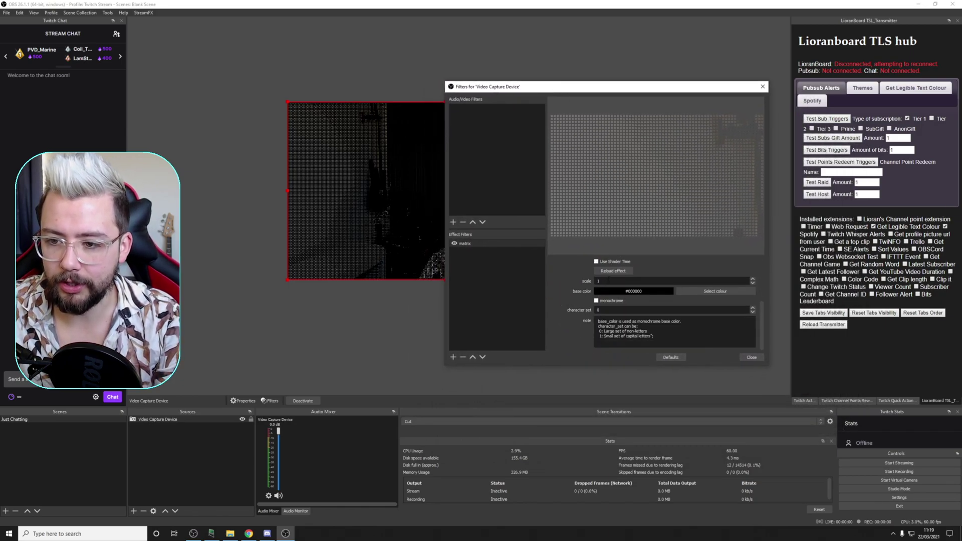
click(753, 279)
click(753, 280)
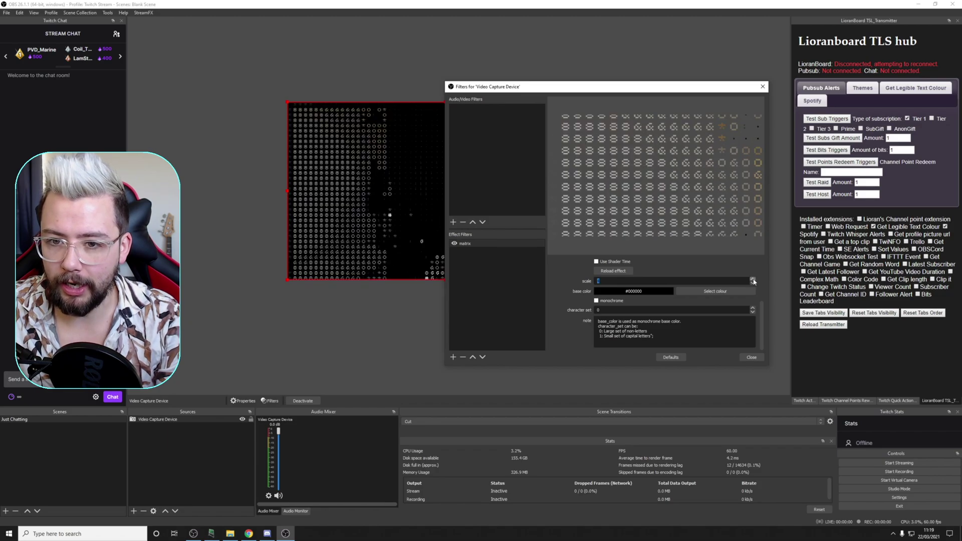
click(752, 279)
click(753, 279)
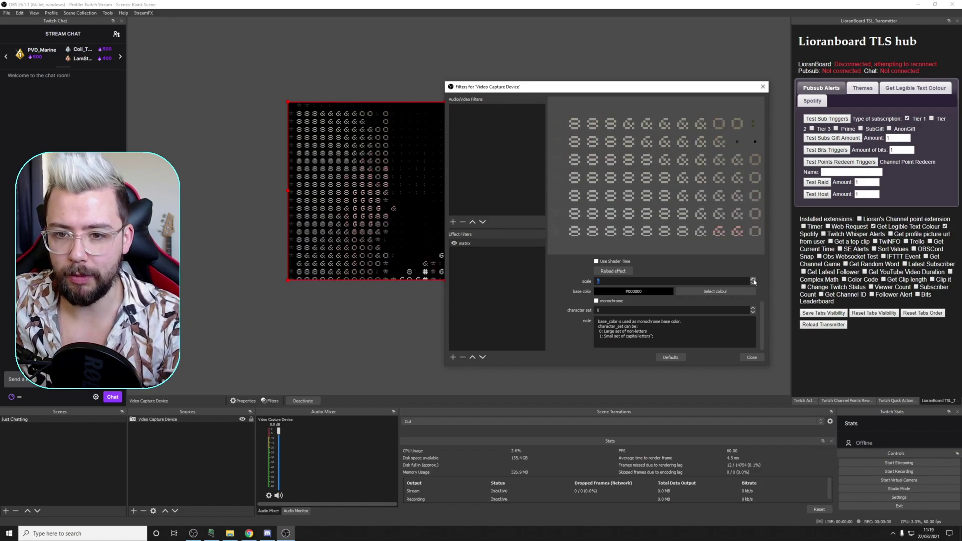
drag(598, 83, 727, 171)
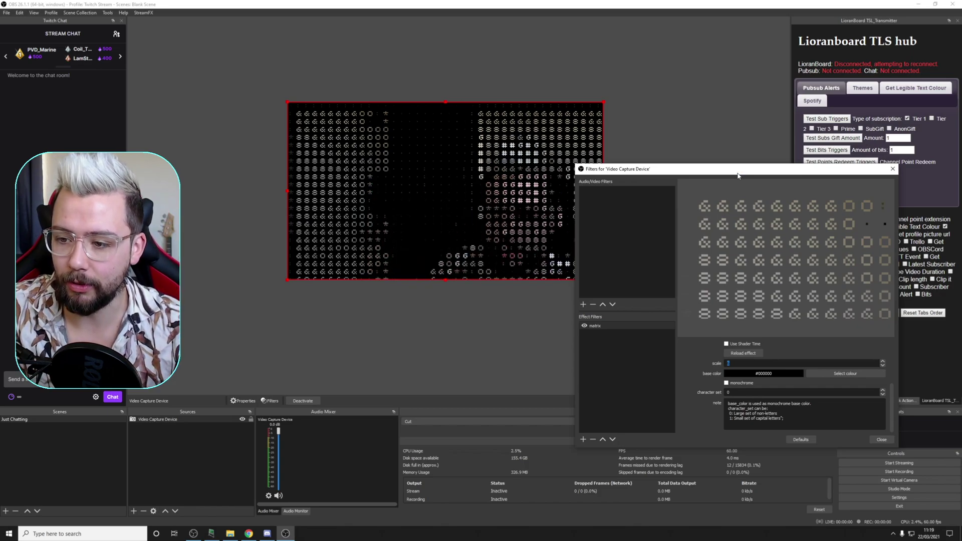
click(727, 384)
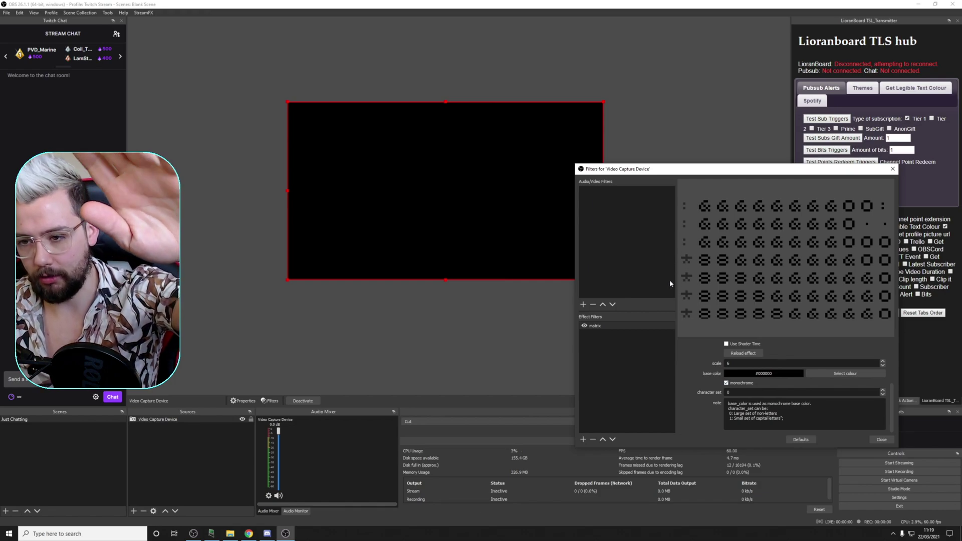
Set the matrix base colour to green #55aa00 and switch to character set 1.
click(844, 375)
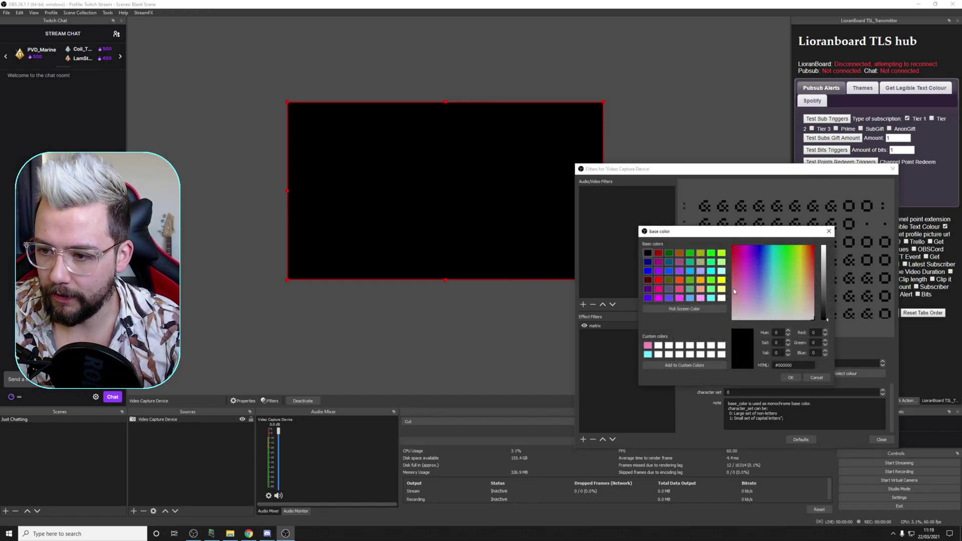
click(691, 281)
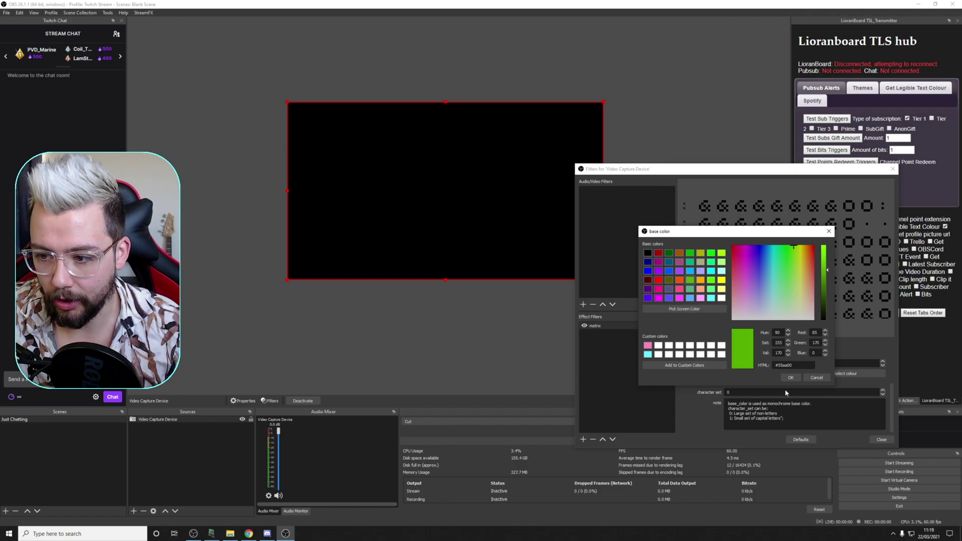
click(791, 377)
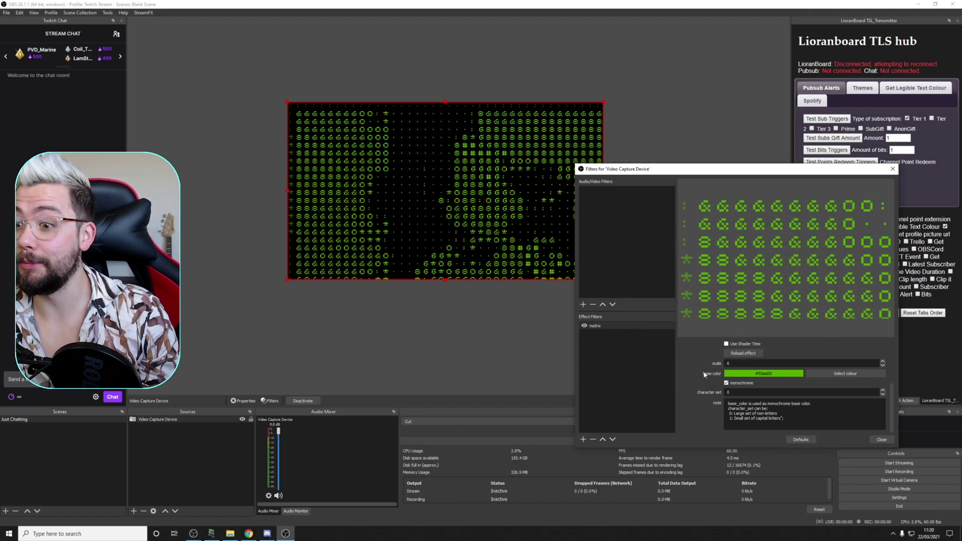
click(882, 390)
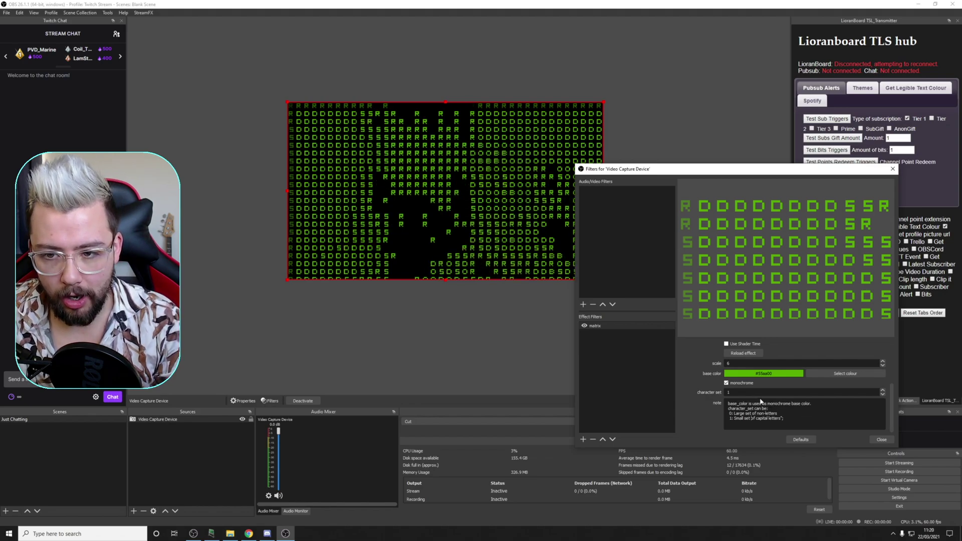
Adjust the matrix scale up and down, ending small for a dense field of tiny characters.
click(884, 367)
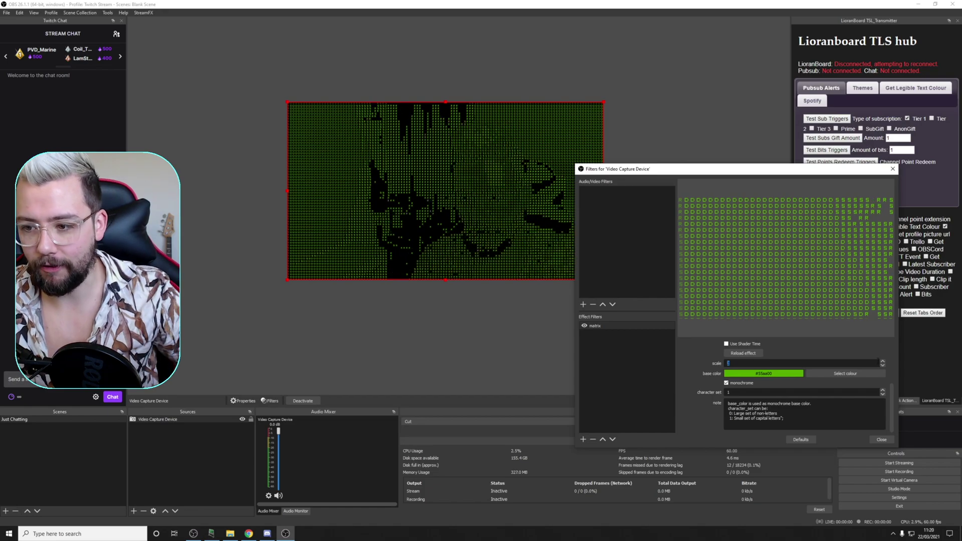
click(883, 361)
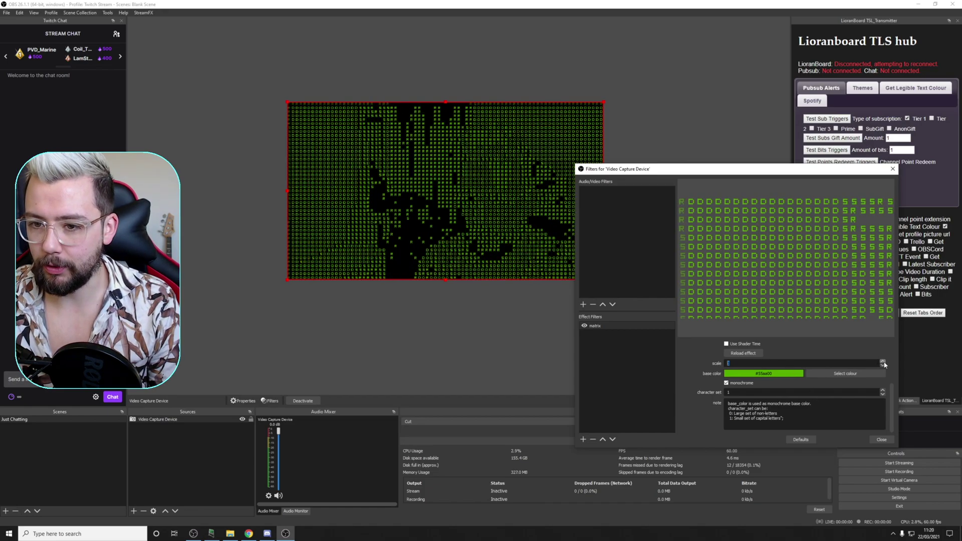
click(883, 361)
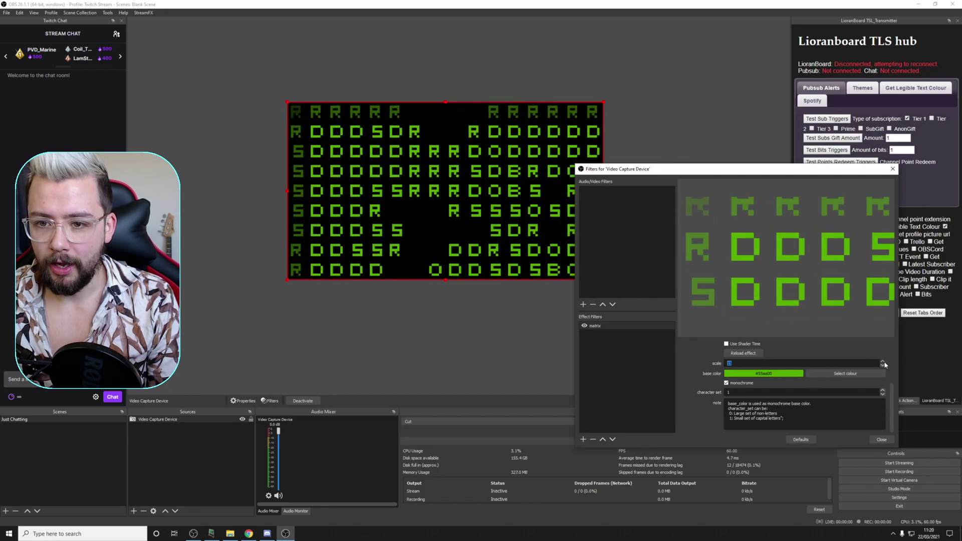
click(883, 366)
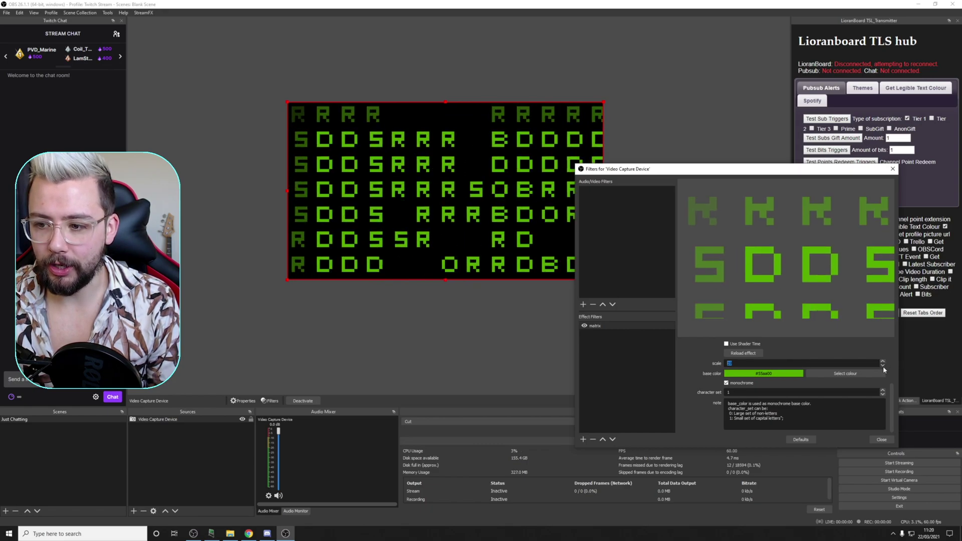
click(883, 365)
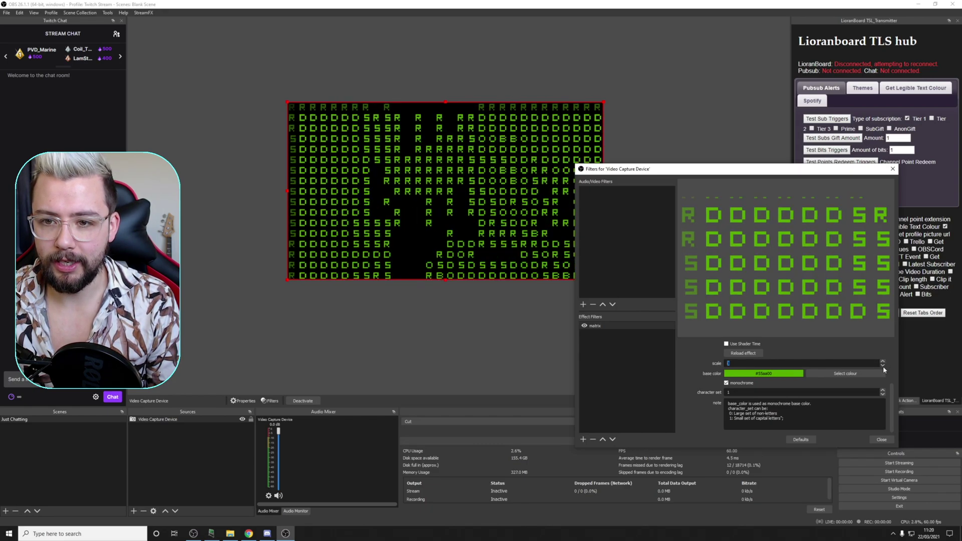
scroll(883, 365, up, 8)
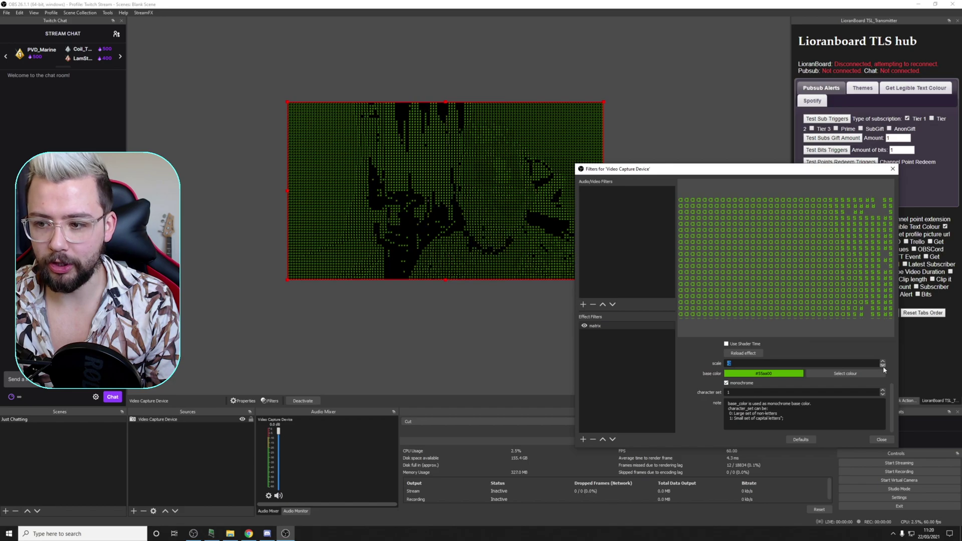
scroll(885, 370, up, 2)
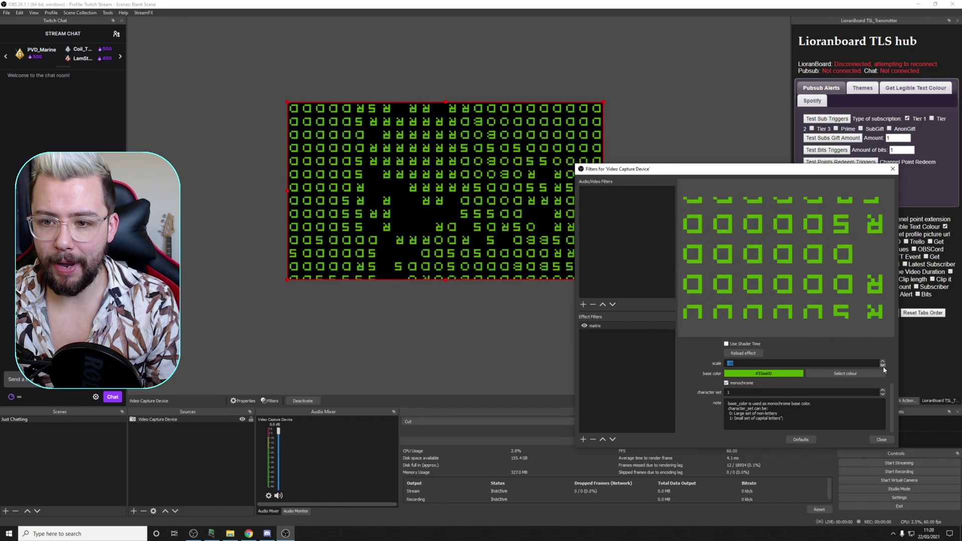
scroll(883, 362, down, 9)
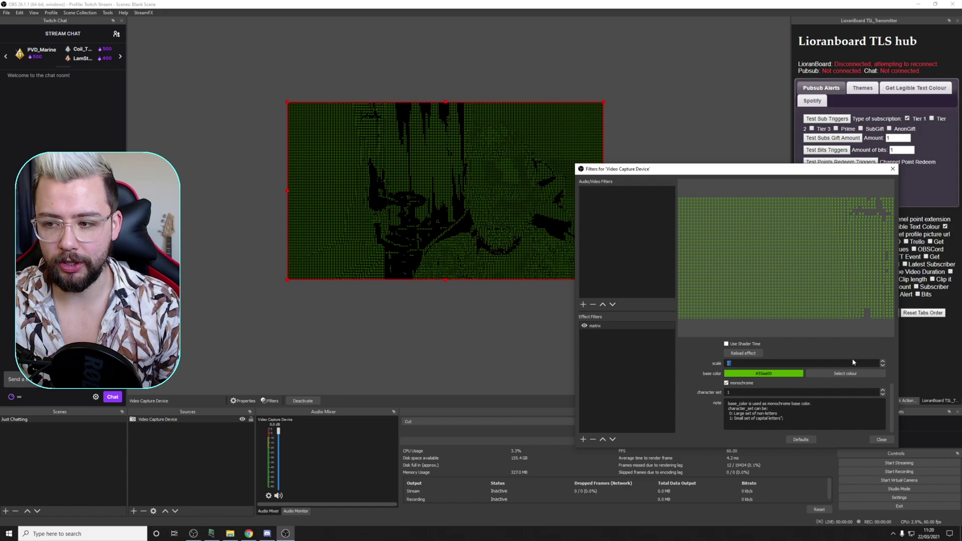
scroll(883, 362, down, 1)
scroll(883, 363, up, 1)
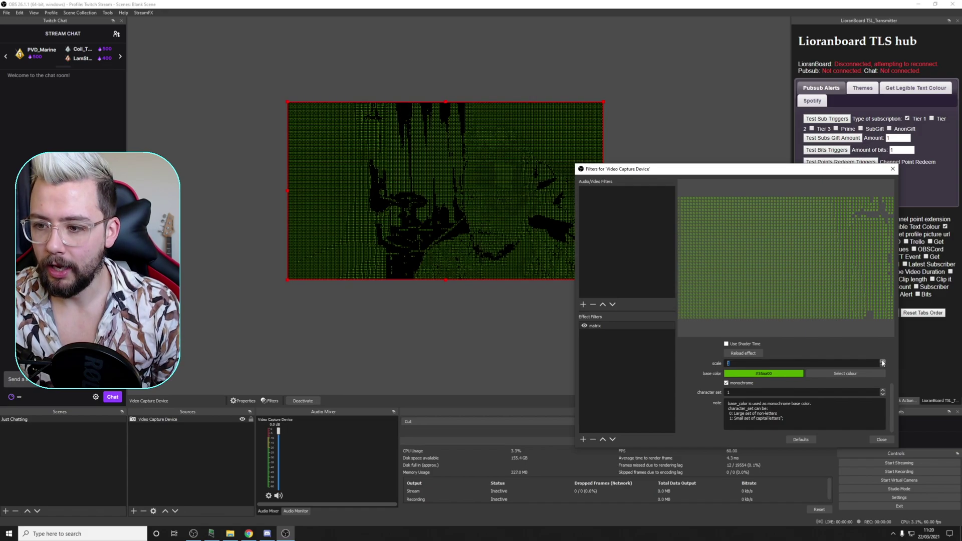
Turn off monochrome in the matrix filter so the characters show in full colour, and raise the character scale.
click(726, 383)
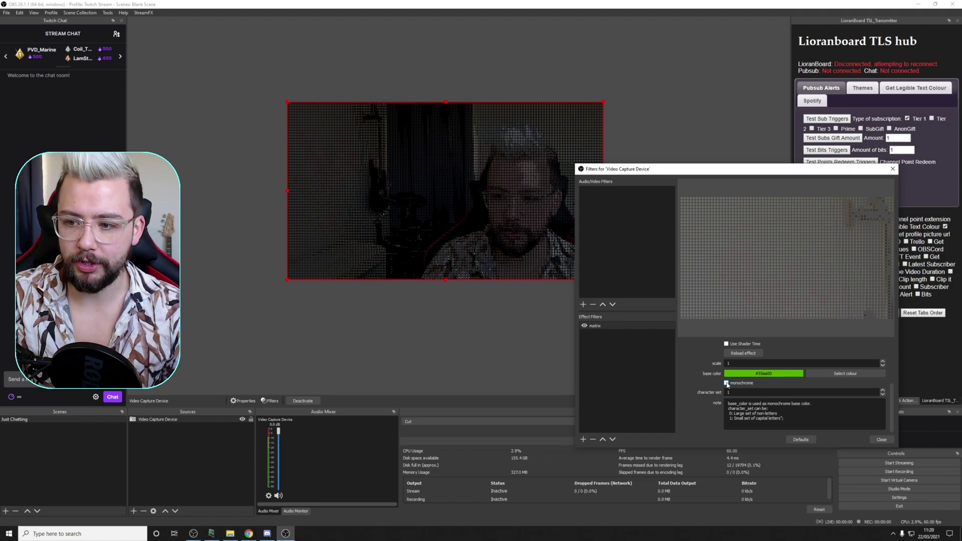
click(883, 367)
click(882, 363)
click(883, 363)
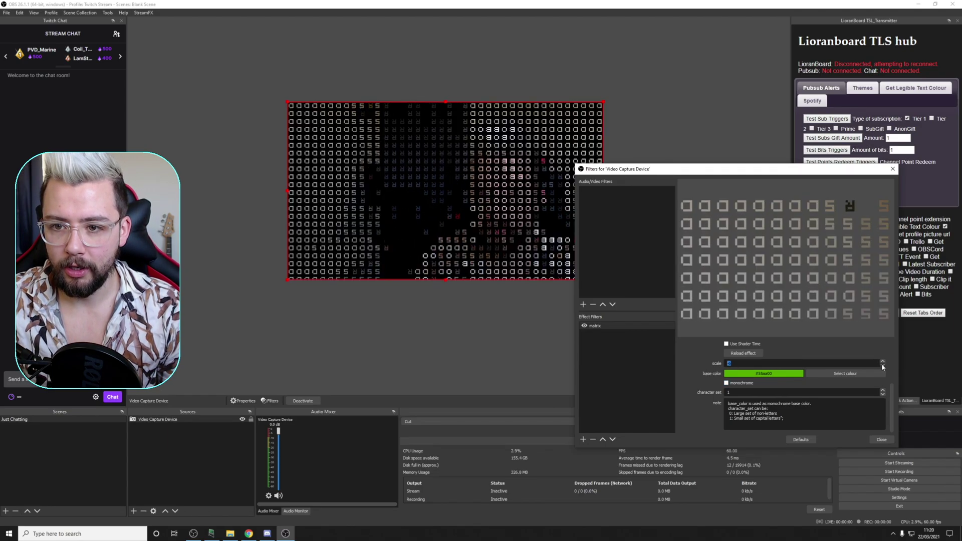
click(883, 363)
click(883, 364)
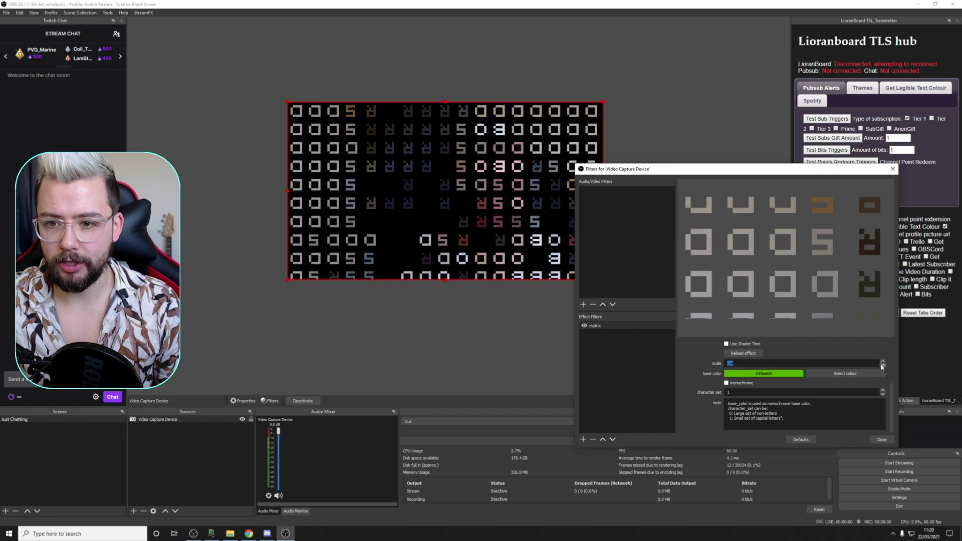
Step the character scale down and back up, settling on larger characters.
click(884, 365)
click(884, 365)
click(885, 365)
click(884, 365)
click(884, 365)
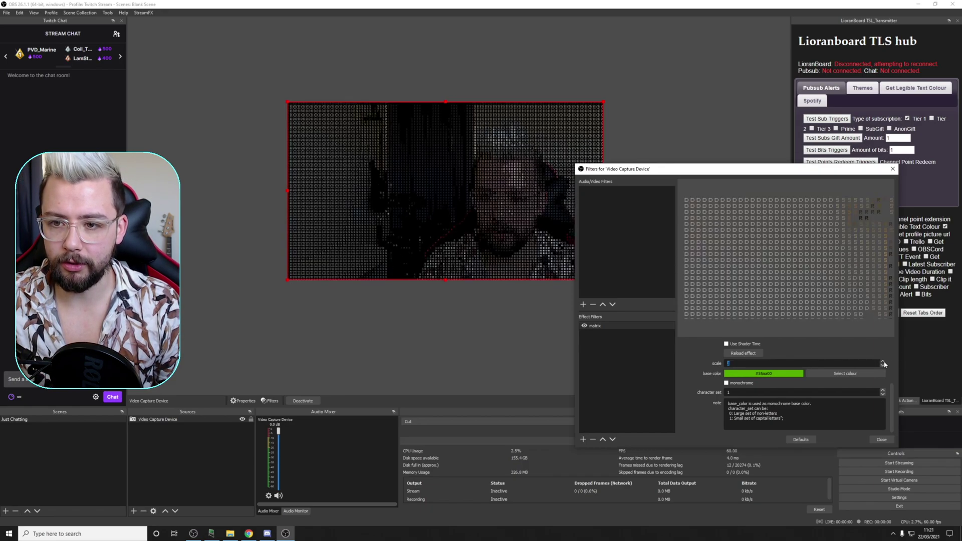
click(884, 364)
click(885, 365)
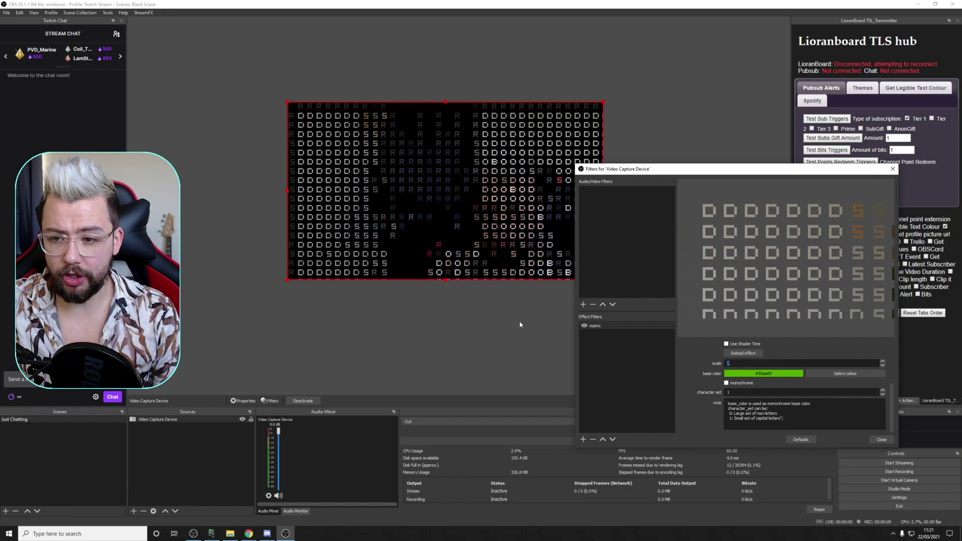